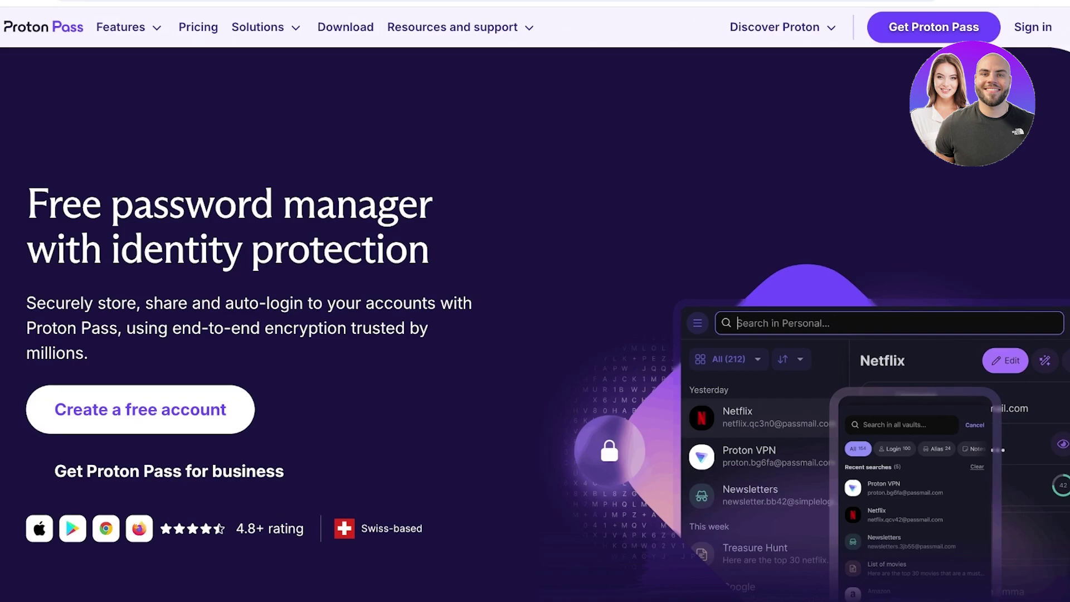
# Step: Start a free Proton account and enter the sign-up e-mail address
pyautogui.scroll(-1, 535, 323)
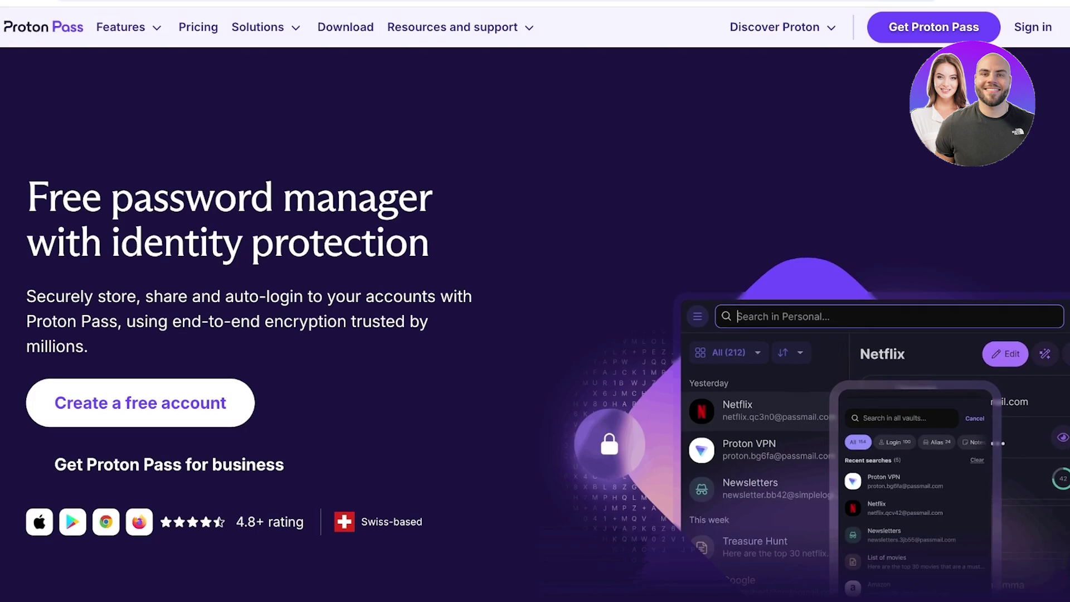
pyautogui.scroll(-5, 534, 323)
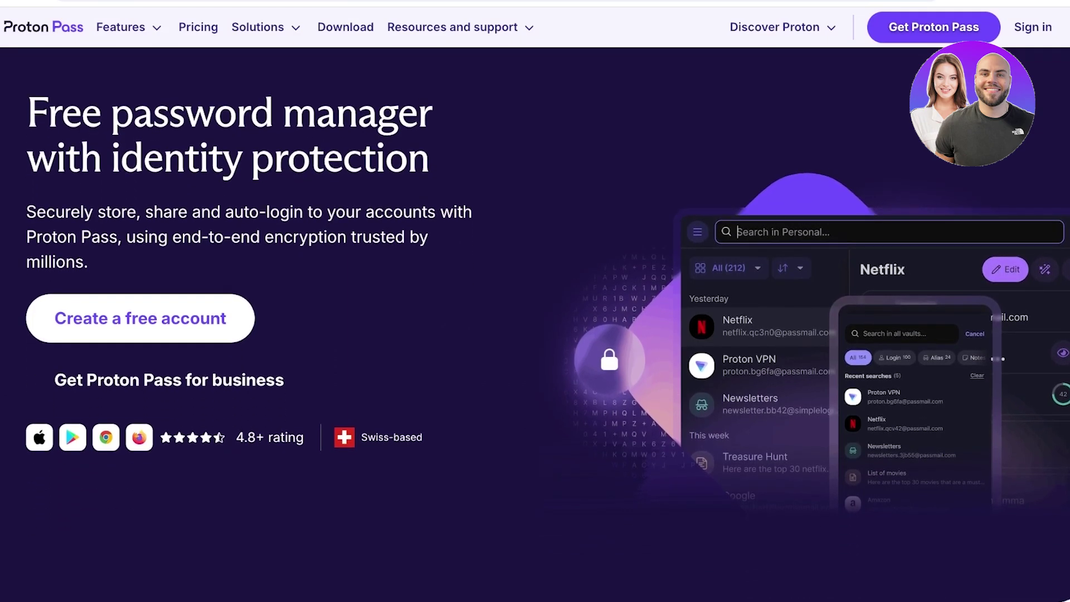
pyautogui.scroll(-12, 534, 323)
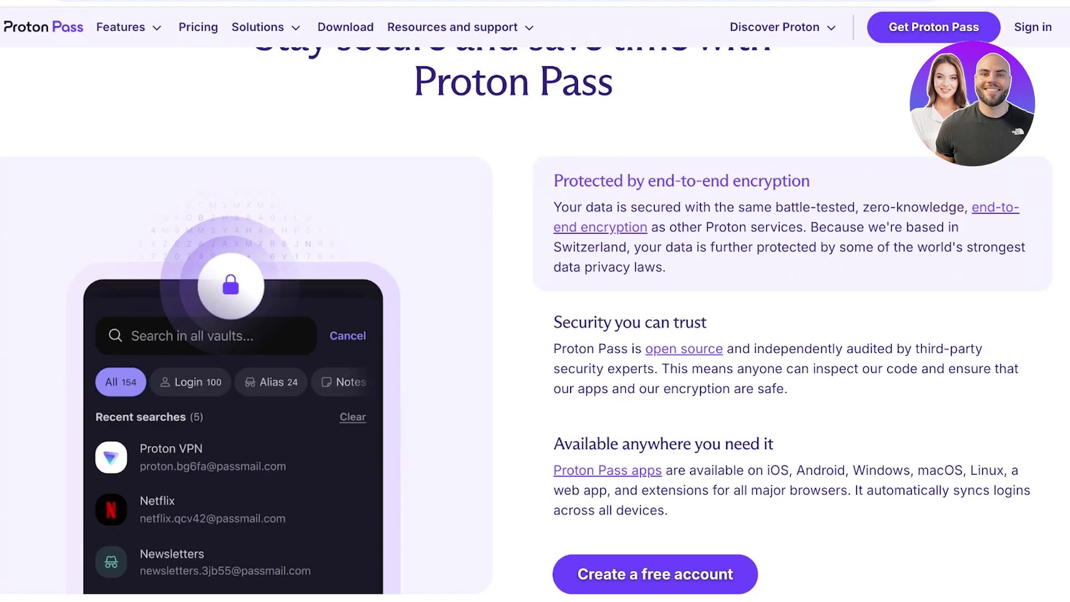
pyautogui.scroll(-1, 535, 321)
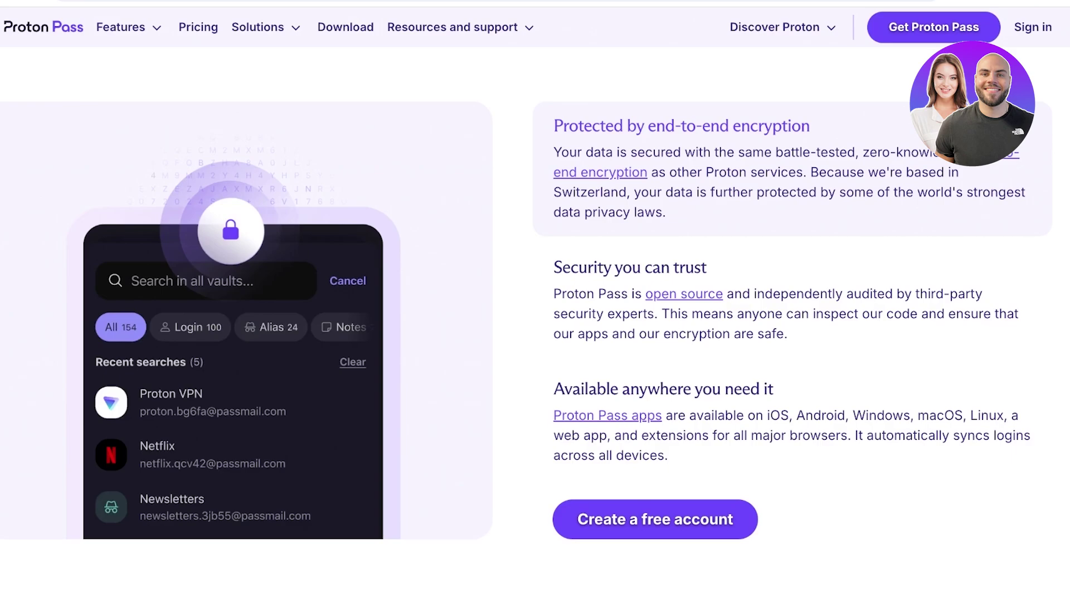
pyautogui.scroll(-1, 791, 390)
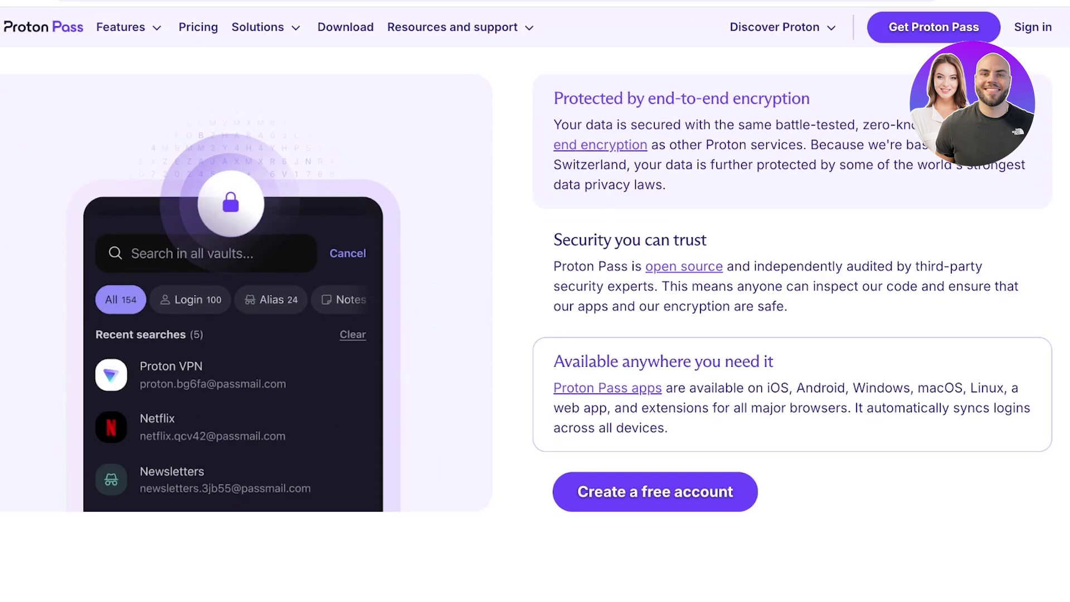
pyautogui.scroll(-1, 526, 286)
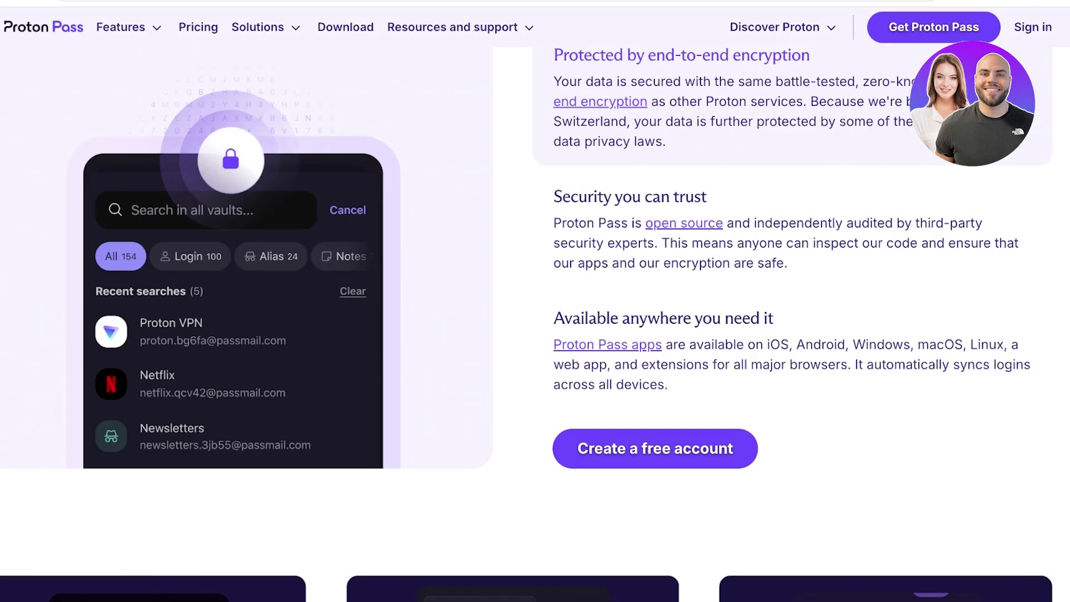
pyautogui.scroll(-3, 535, 323)
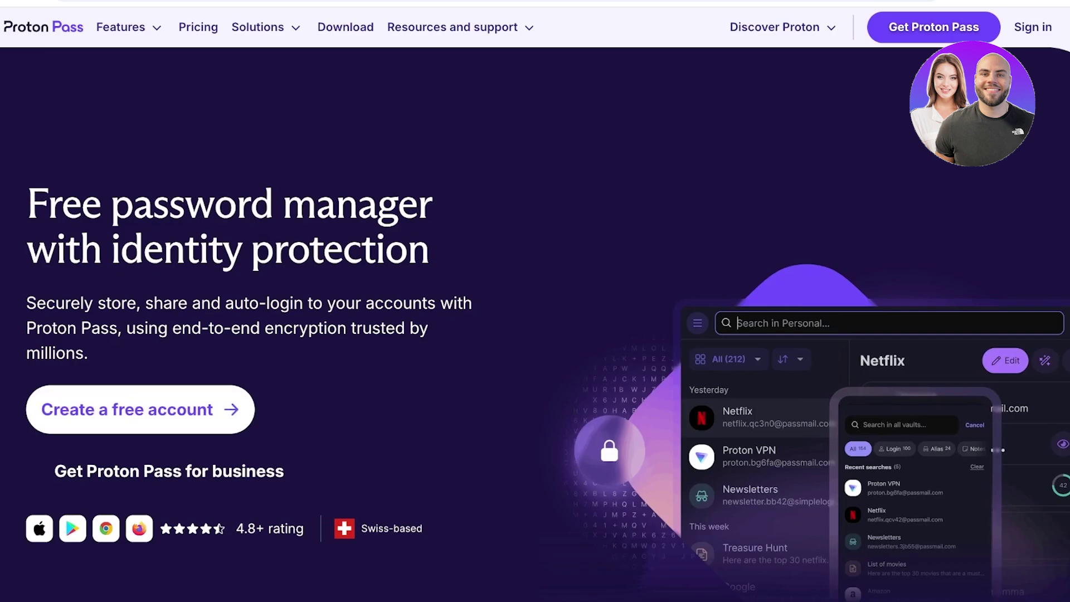
pyautogui.click(127, 409)
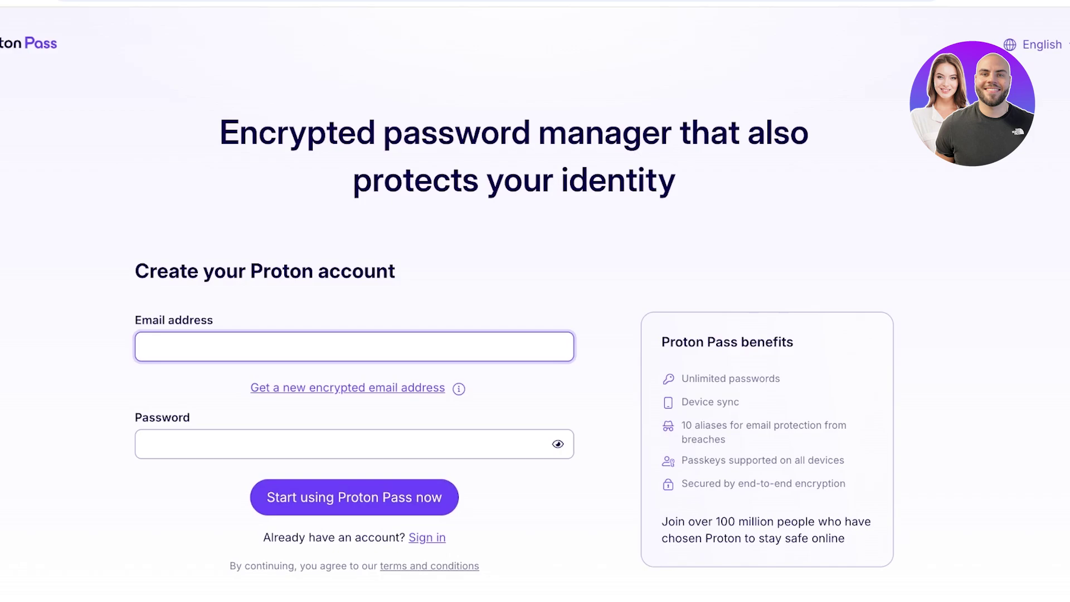
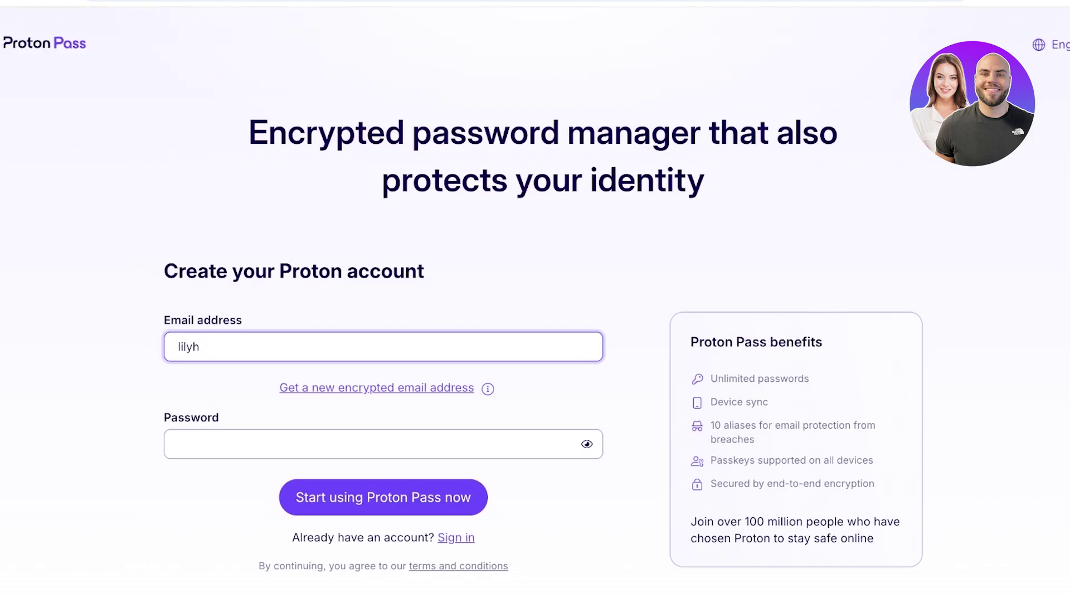
# Step: Replace the too-short password with a pasted strong password, then move to confirming it
pyautogui.press('Tab')
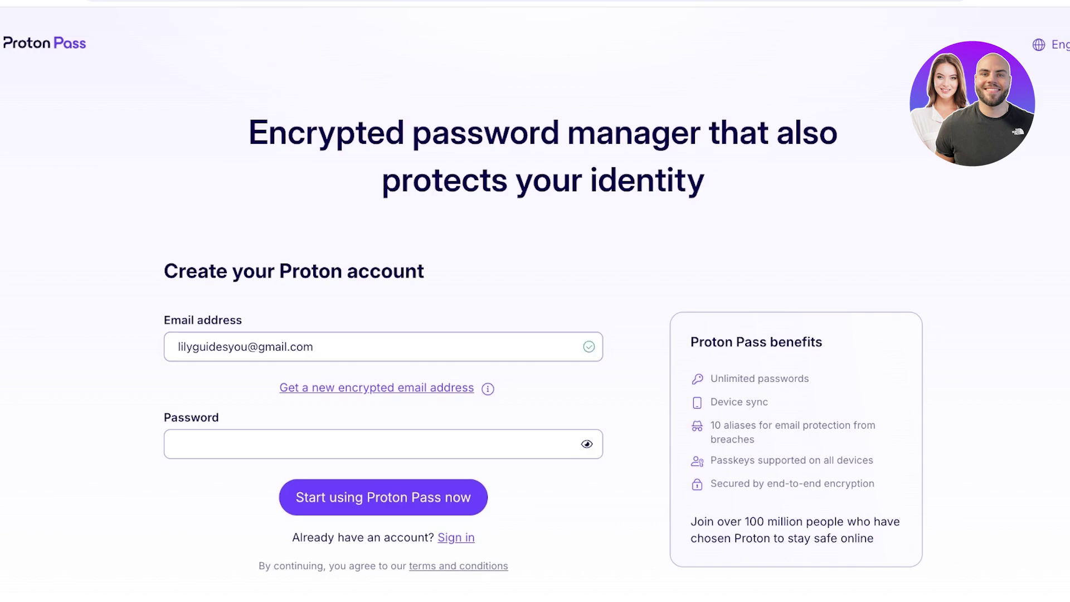
pyautogui.hotkey('ctrl', 'v')
pyautogui.hotkey('ctrl', 'a')
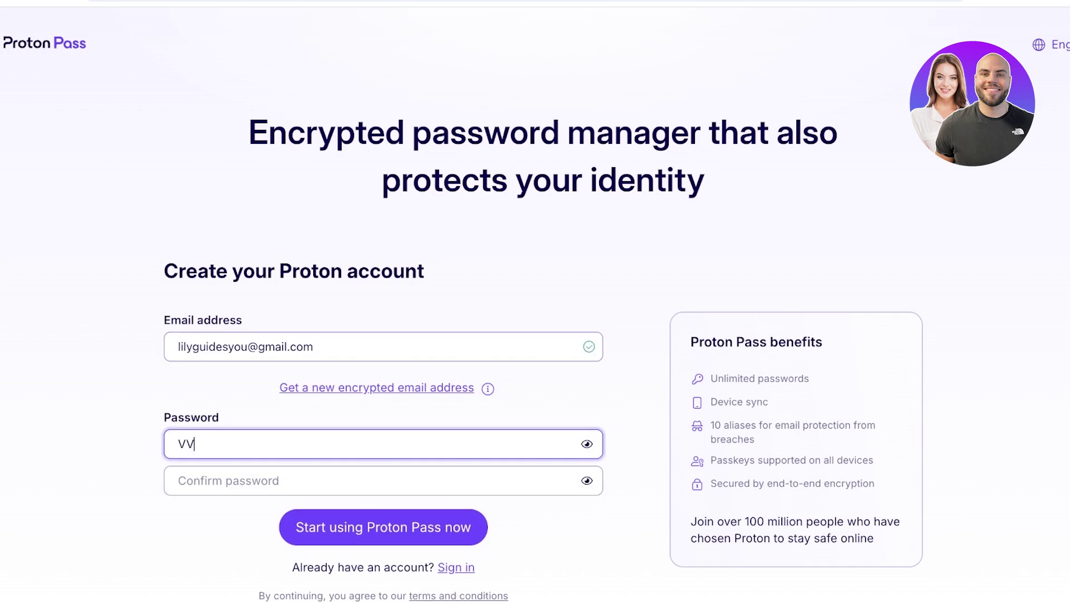
pyautogui.press('BackSpace')
pyautogui.press('Tab')
pyautogui.press('BackSpace')
pyautogui.press('BackSpace')
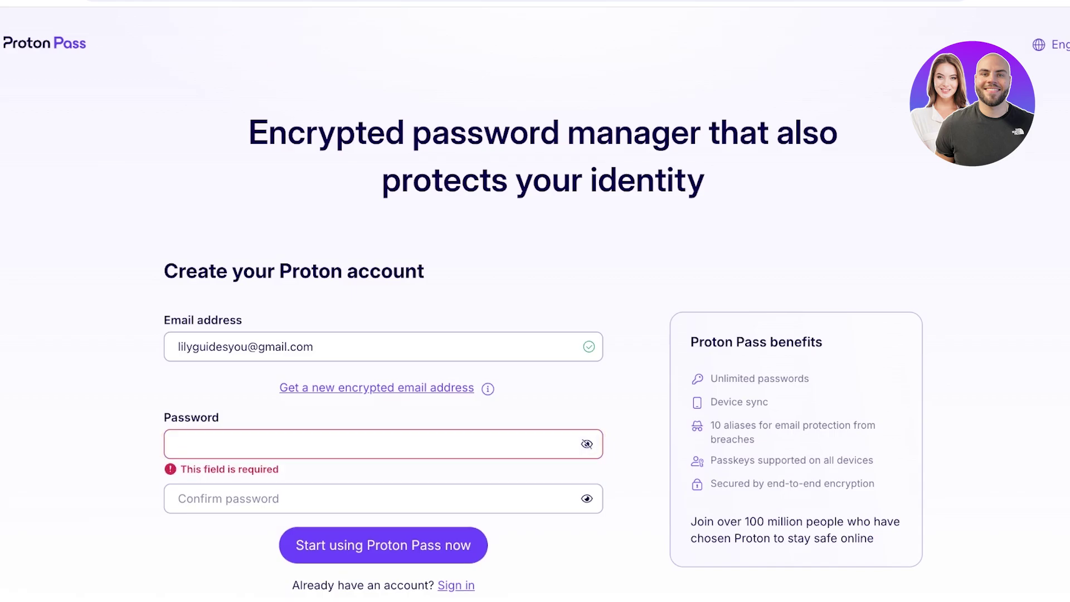
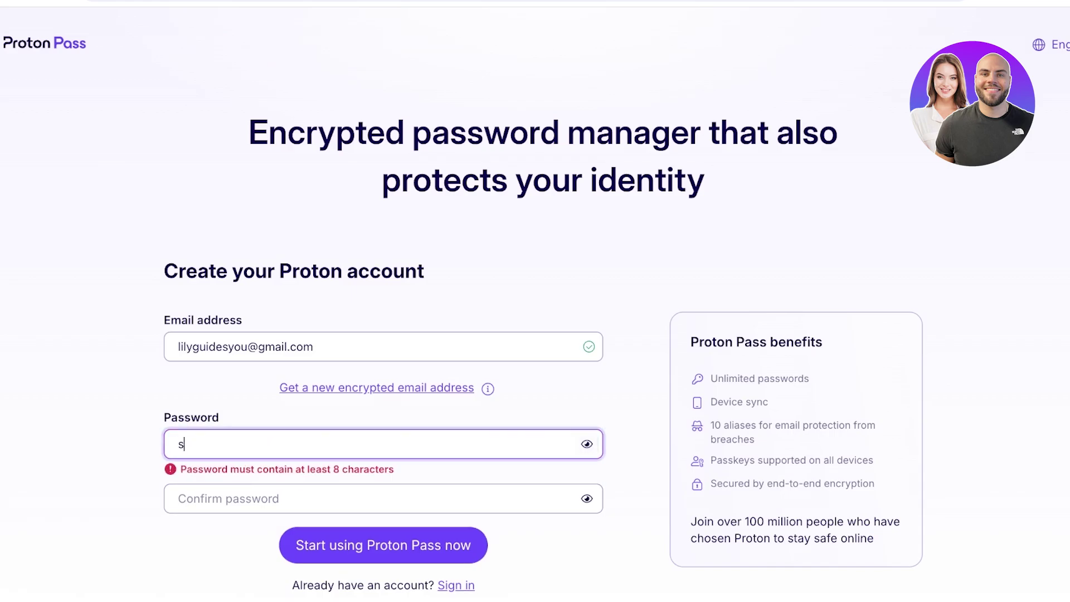
pyautogui.hotkey('ctrl', 'v')
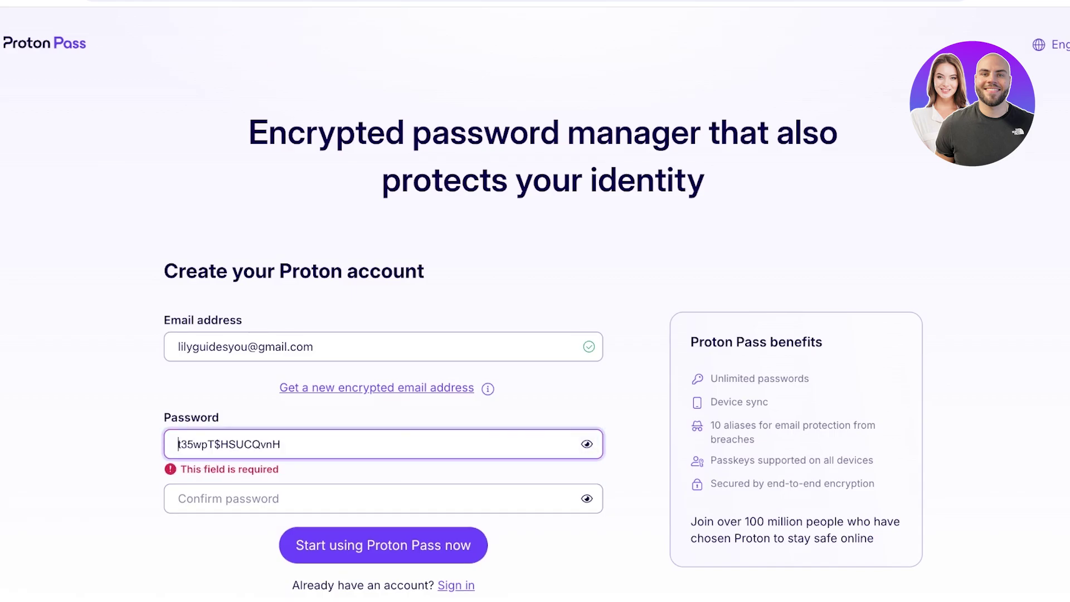
pyautogui.scroll(-1, 535, 301)
pyautogui.press('Tab')
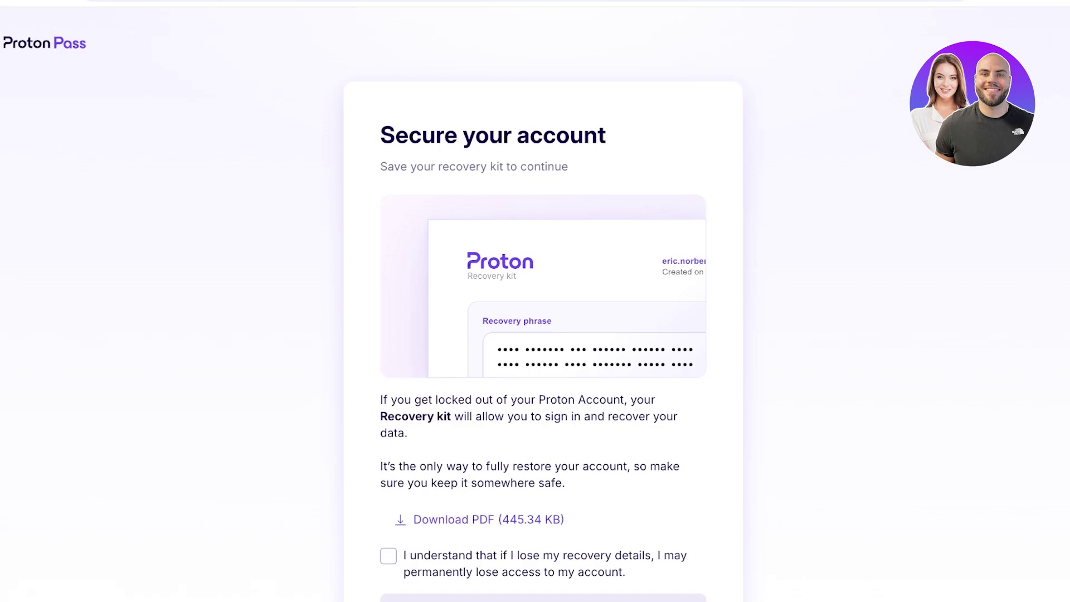
# Step: Tick 'I understand that if I lose my recovery details' and continue past the recovery kit
pyautogui.scroll(-1, 535, 334)
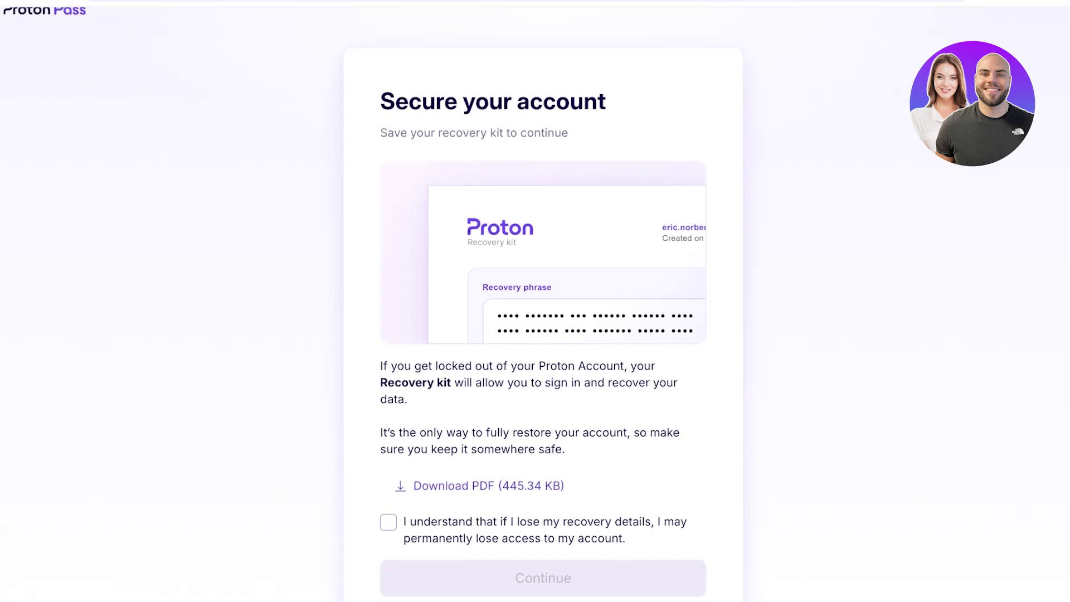
pyautogui.scroll(-1, 535, 334)
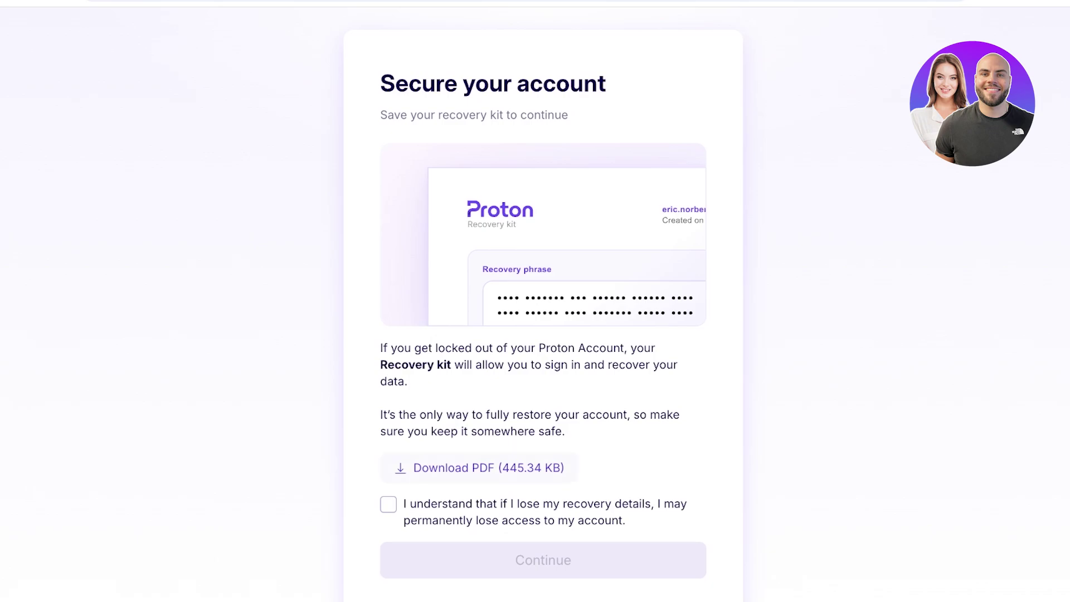
pyautogui.click(388, 504)
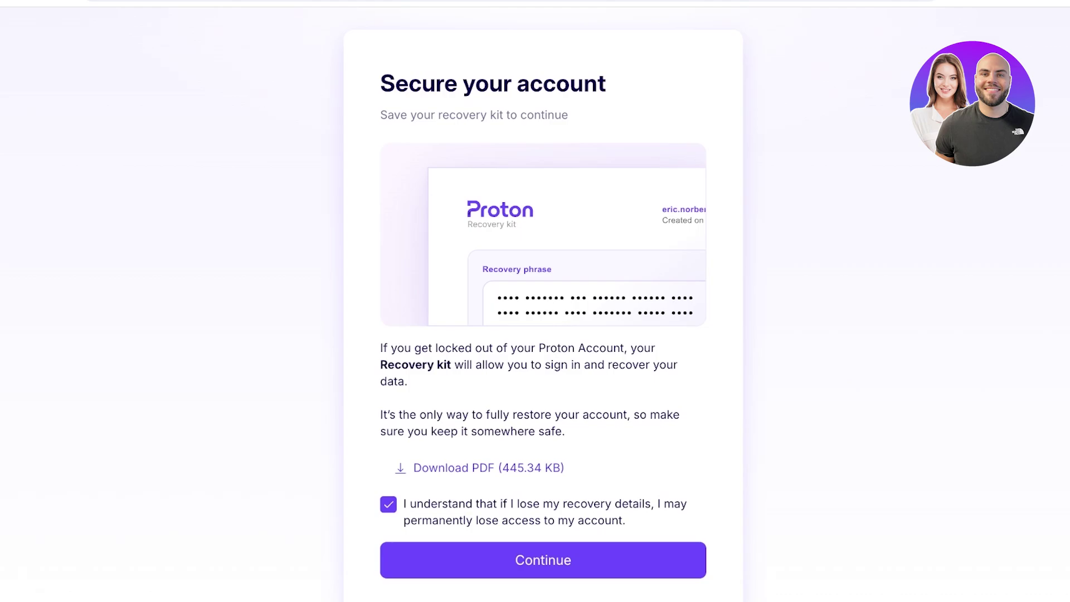
pyautogui.click(543, 560)
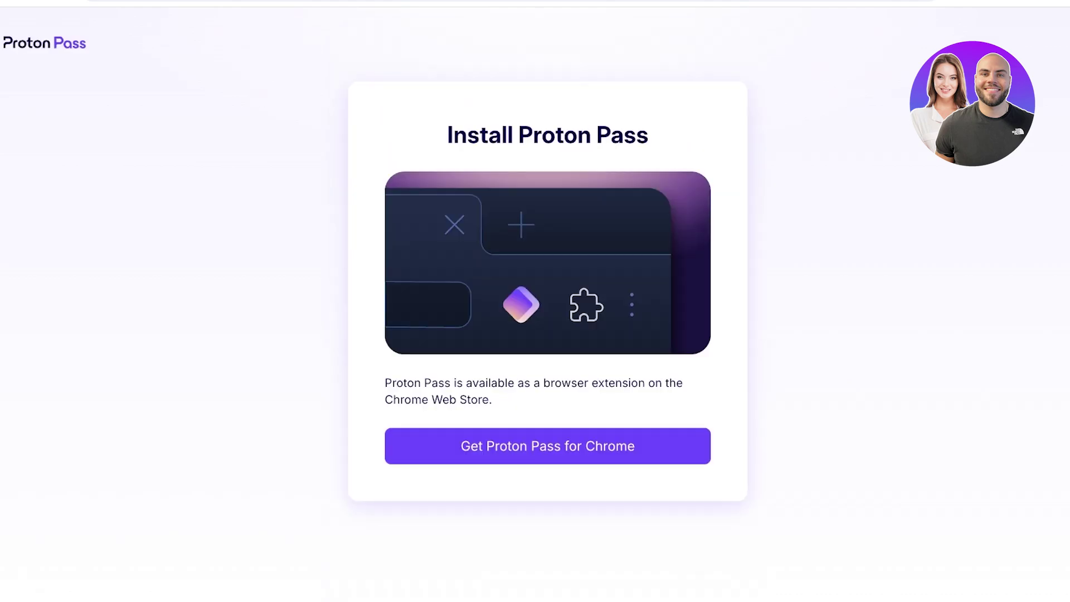
# Step: Choose Get Proton Pass for Chrome on the Install Proton Pass card
pyautogui.click(548, 446)
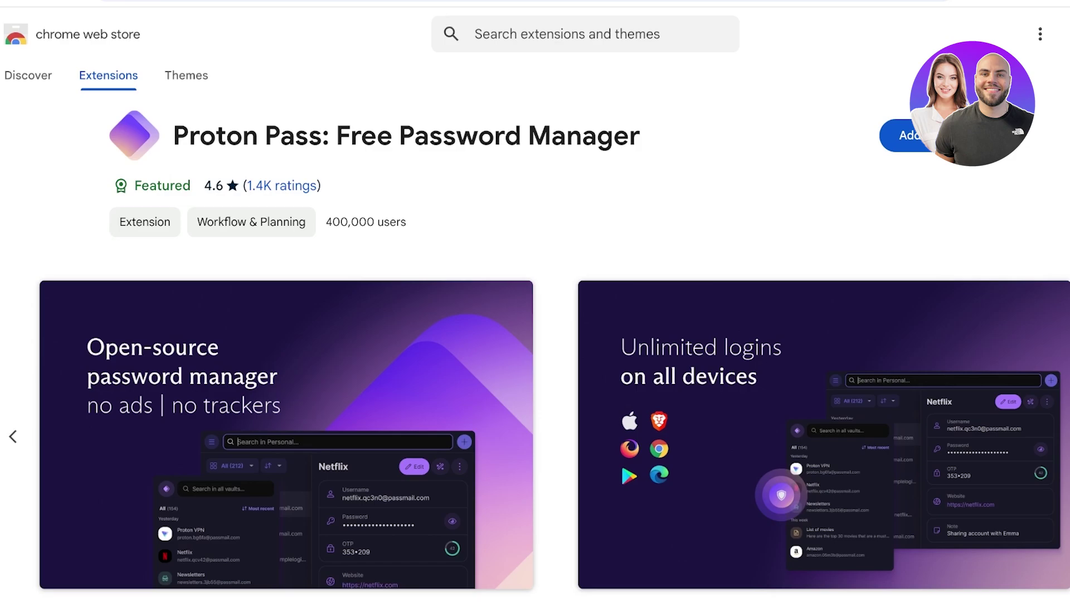
# Step: Add the Proton Pass extension to Chrome from its Web Store listing
pyautogui.click(902, 135)
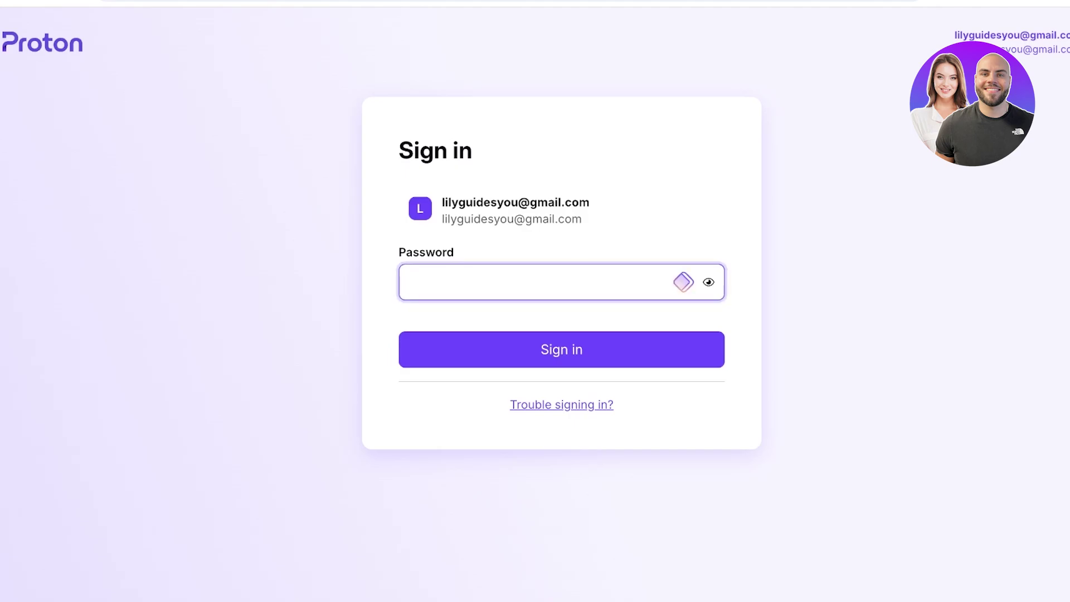
# Step: Enter the account password in the Proton Sign in form and submit it
pyautogui.press('Tab')
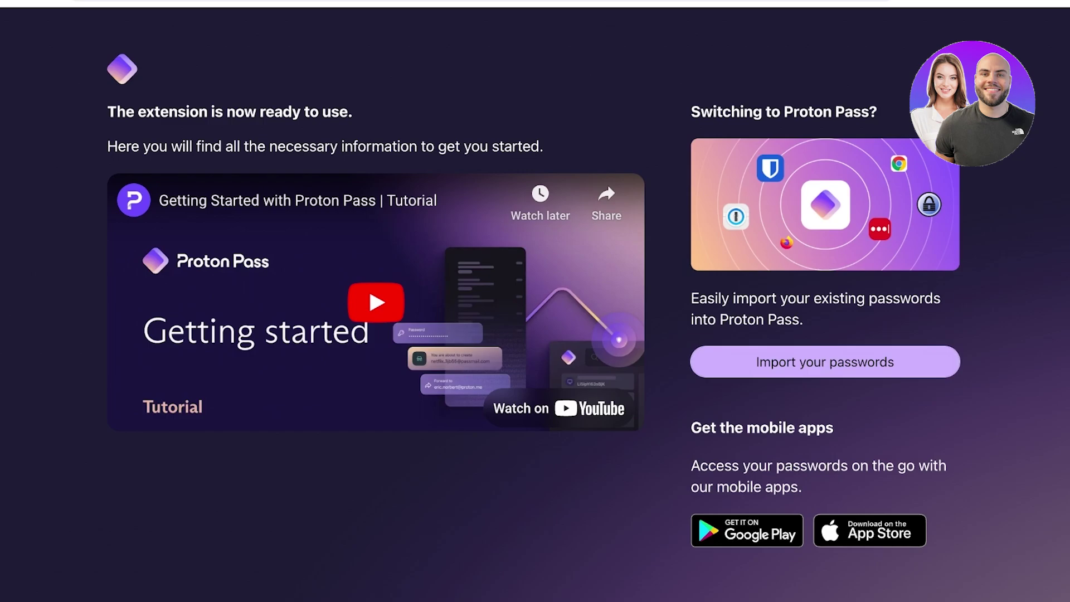
# Step: Choose Import your passwords on the extension's welcome page
pyautogui.click(824, 362)
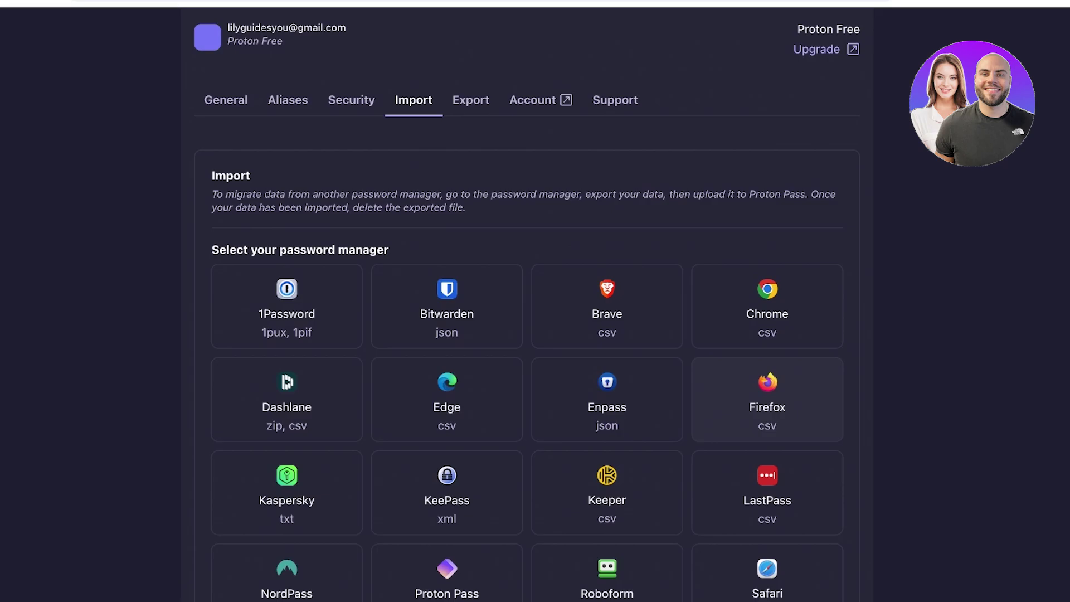
# Step: Review the General, Aliases and Security settings tabs in turn
pyautogui.scroll(-4, 766, 399)
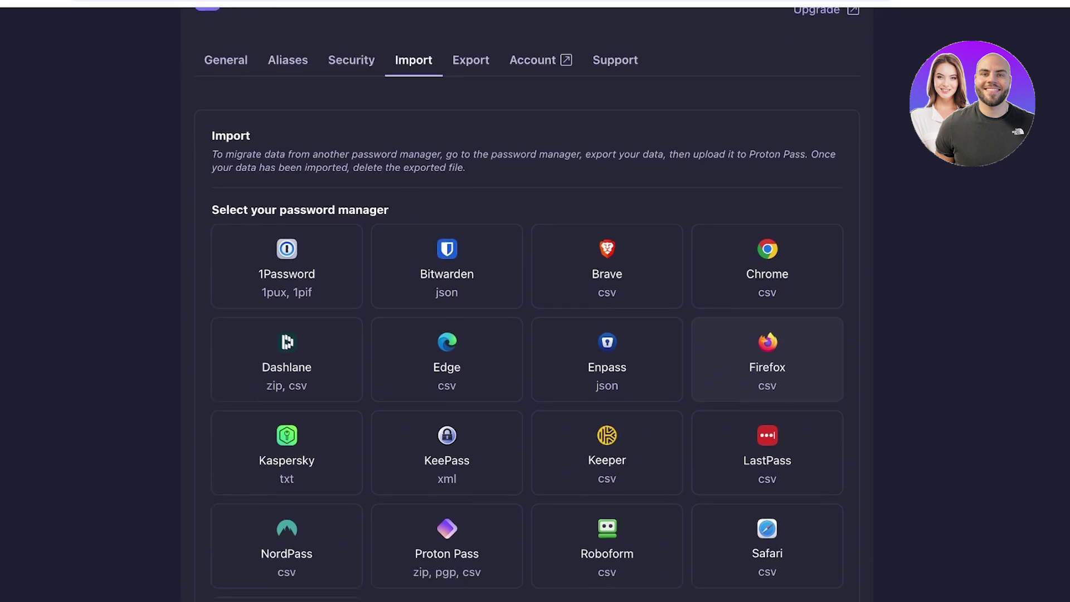
pyautogui.scroll(1, 526, 303)
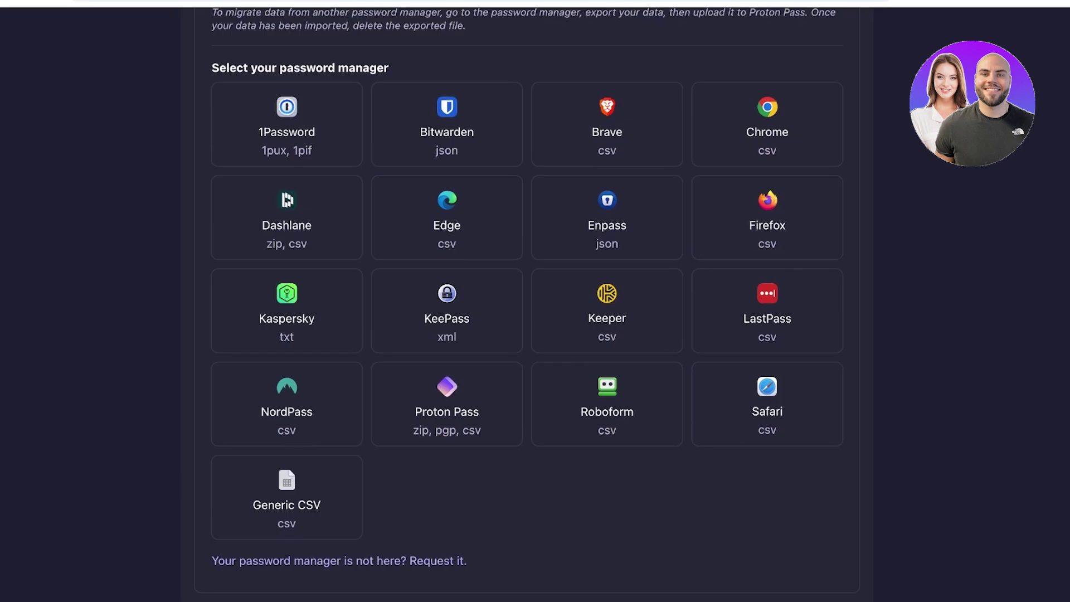
pyautogui.scroll(3, 526, 301)
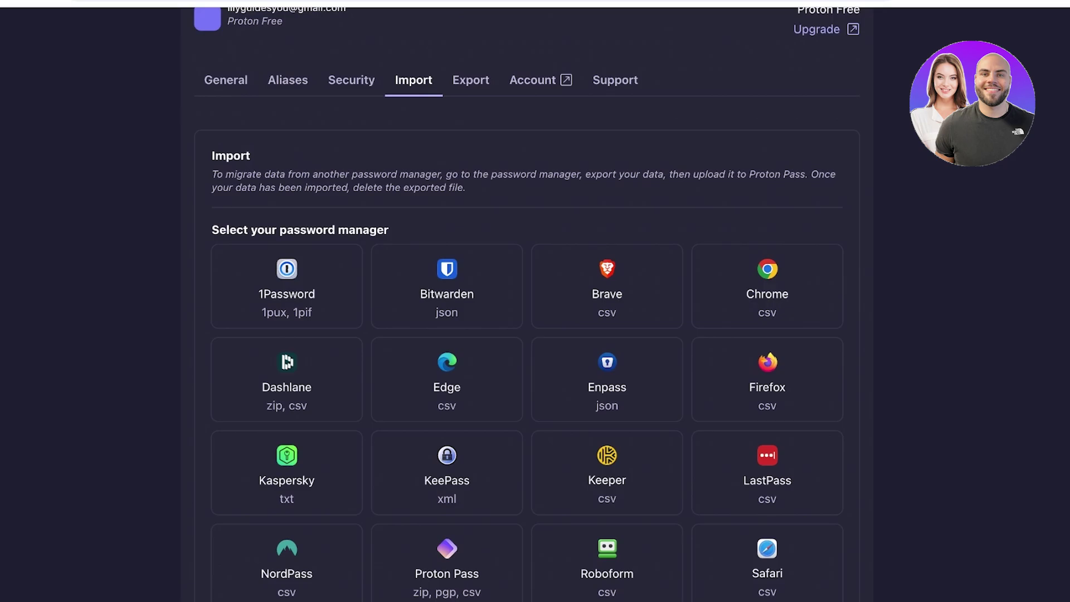
pyautogui.scroll(1, 471, 101)
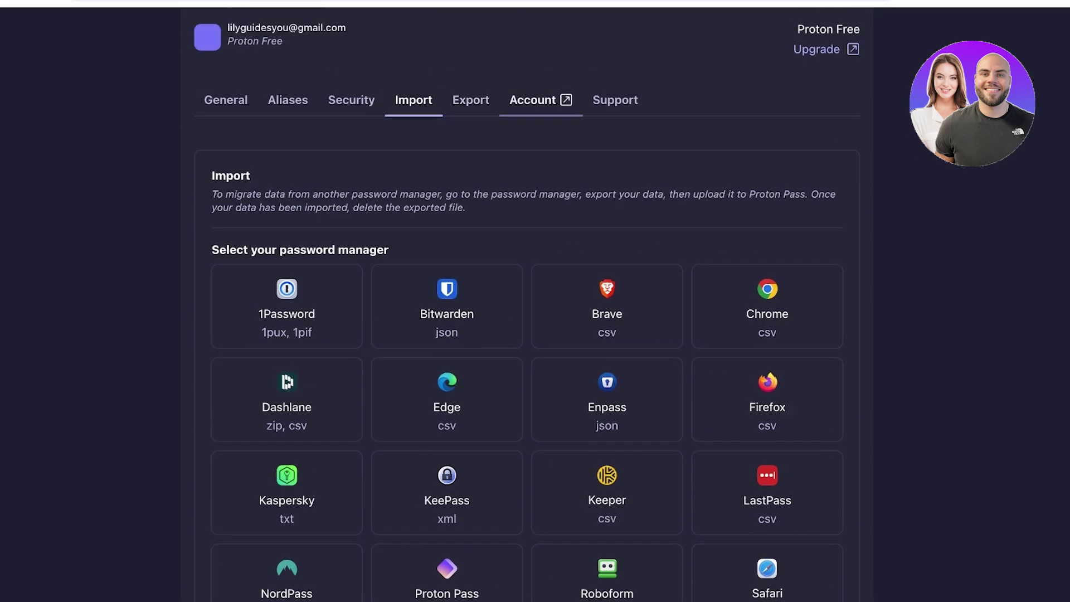
pyautogui.click(226, 99)
pyautogui.scroll(-15, 526, 301)
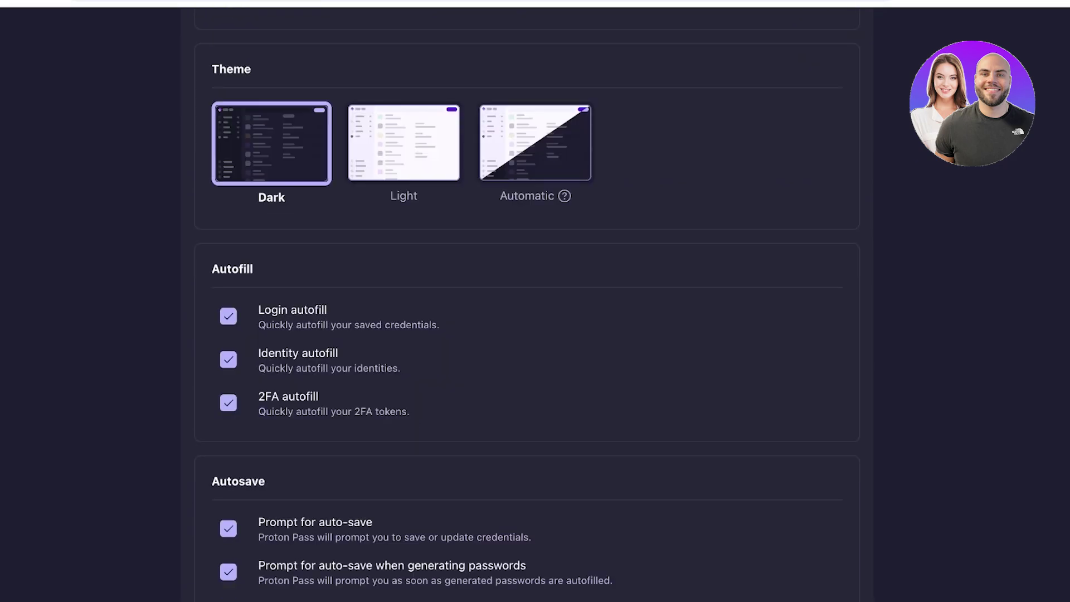
pyautogui.scroll(15, 527, 301)
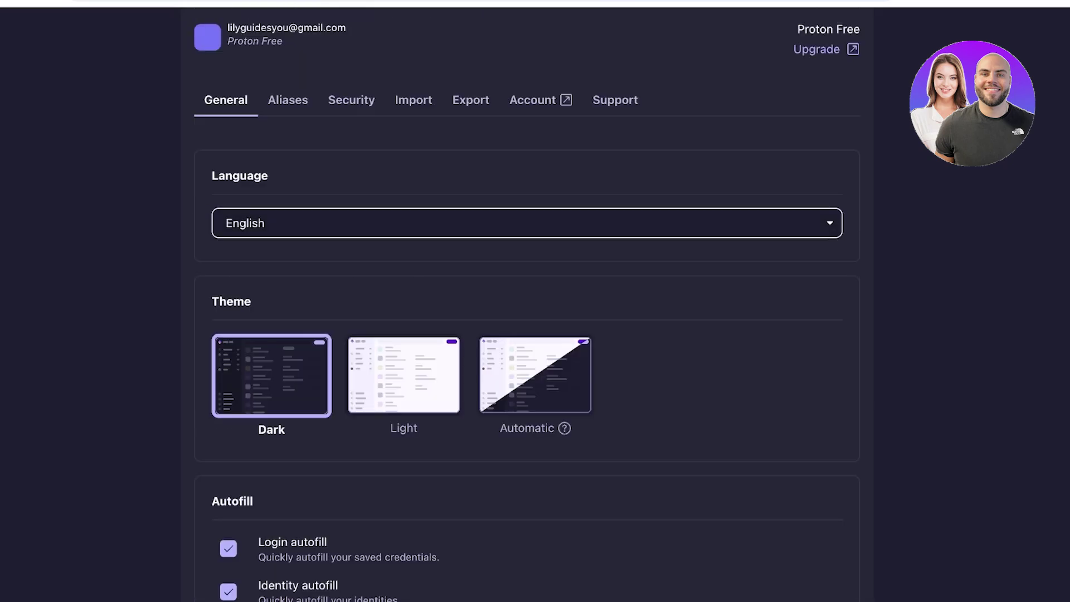
pyautogui.click(294, 100)
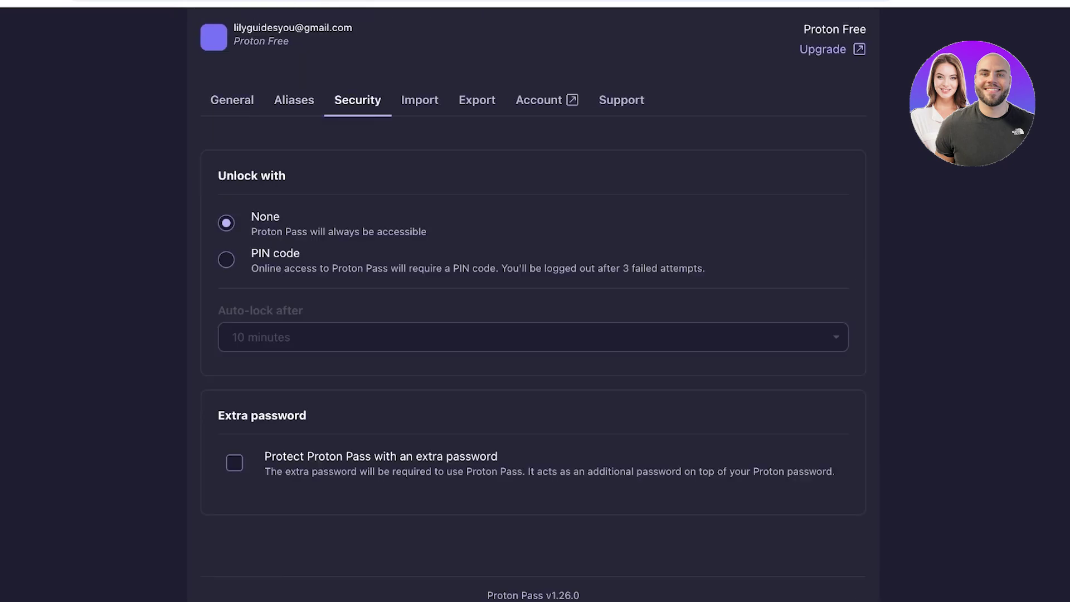
pyautogui.click(232, 100)
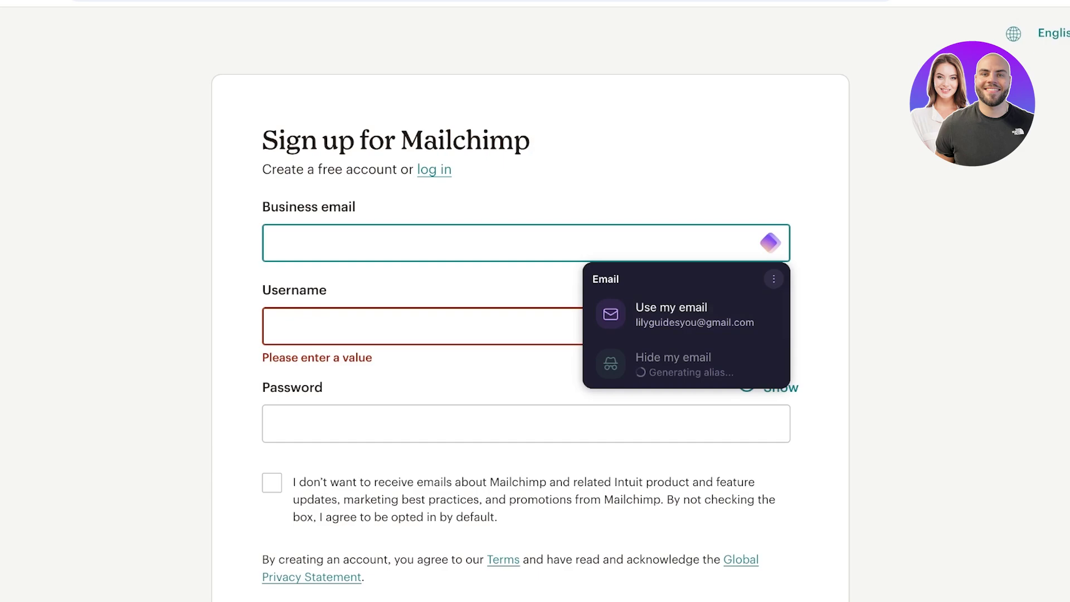
# Step: Show the Fill password suggestion on the Mailchimp Password field, then dismiss it
pyautogui.click(526, 424)
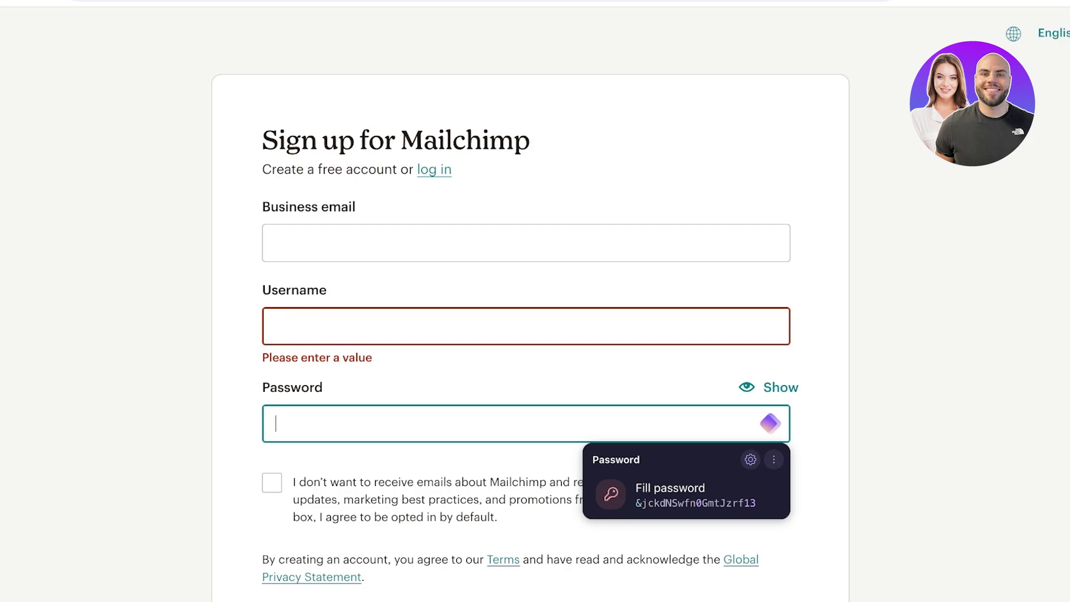
pyautogui.press('Tab')
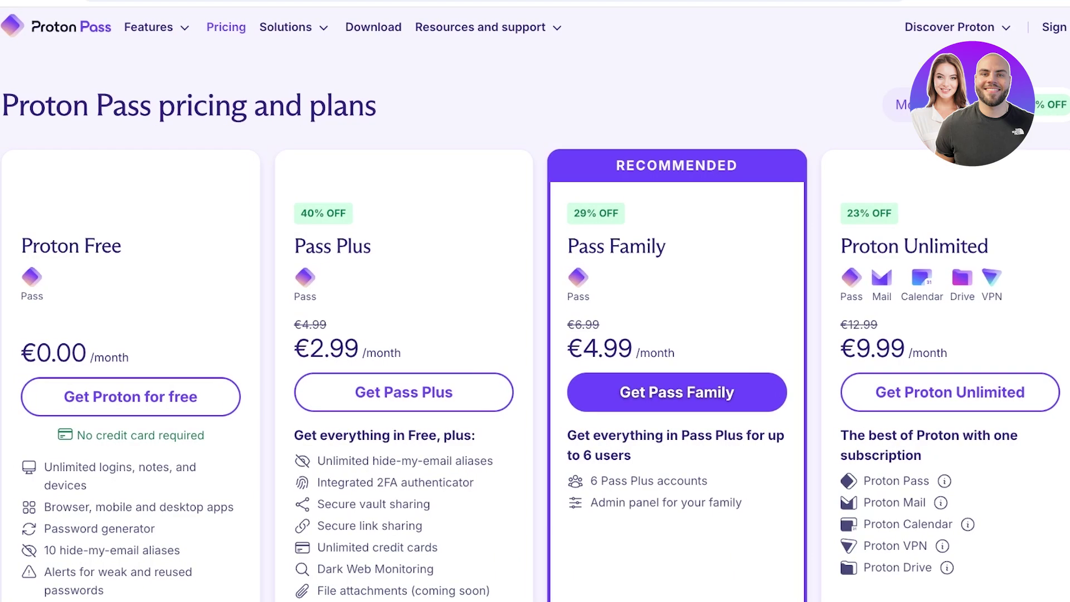
# Step: Scroll through the pricing page's monthly plan prices and feature lists
pyautogui.scroll(-2, 535, 340)
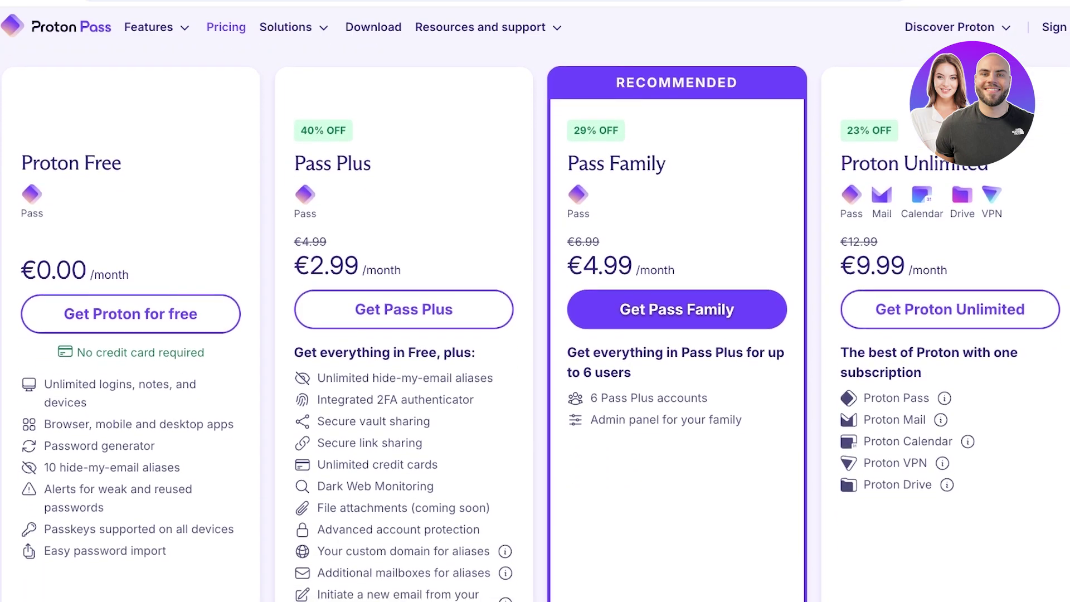
pyautogui.scroll(-1, 535, 323)
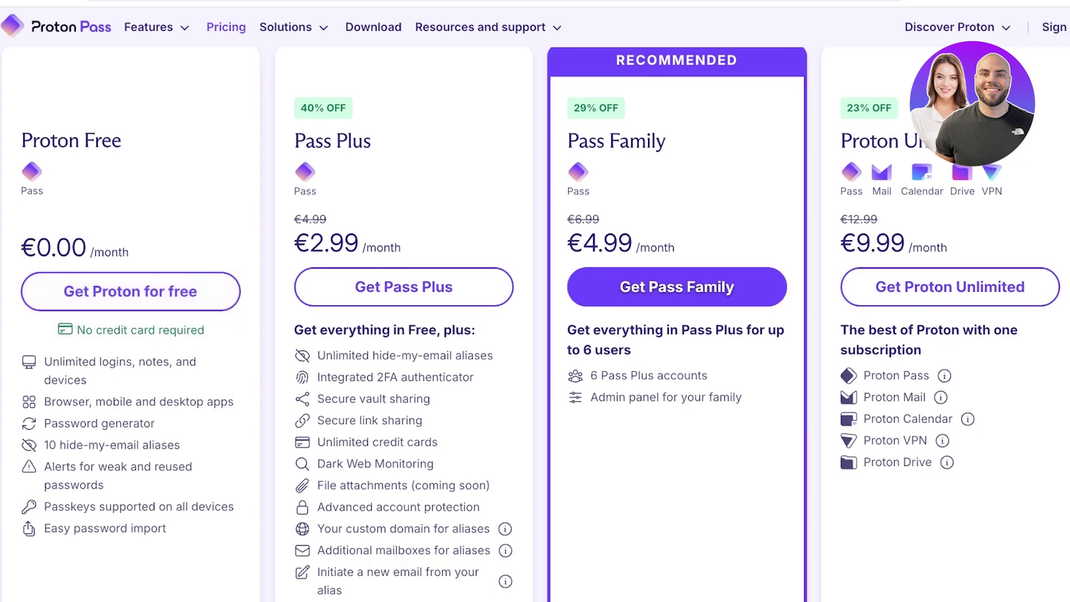
pyautogui.scroll(-1, 535, 324)
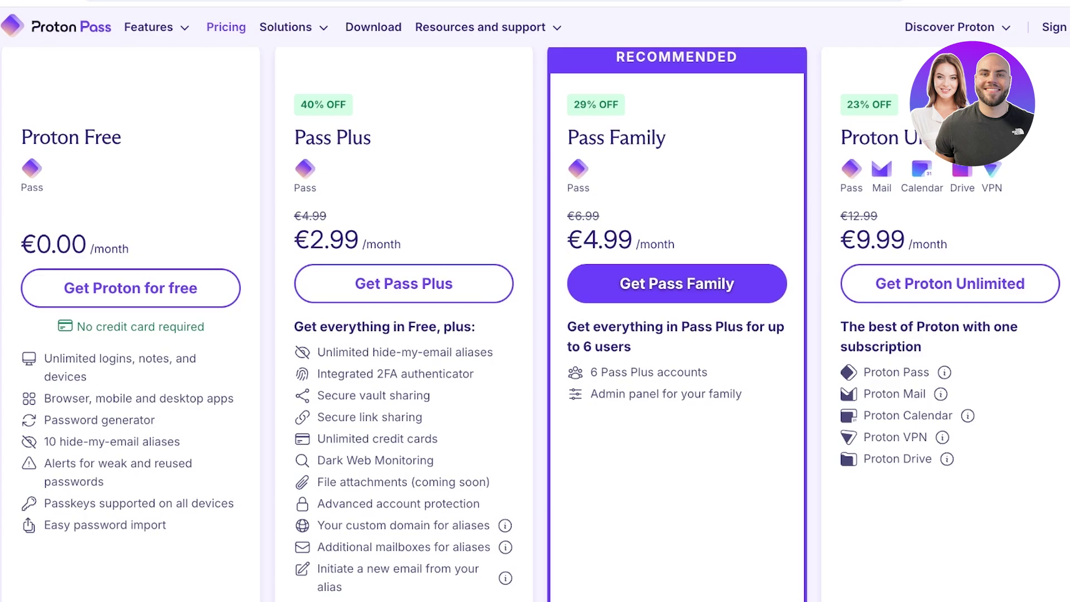
pyautogui.scroll(-1, 535, 301)
pyautogui.scroll(3, 535, 300)
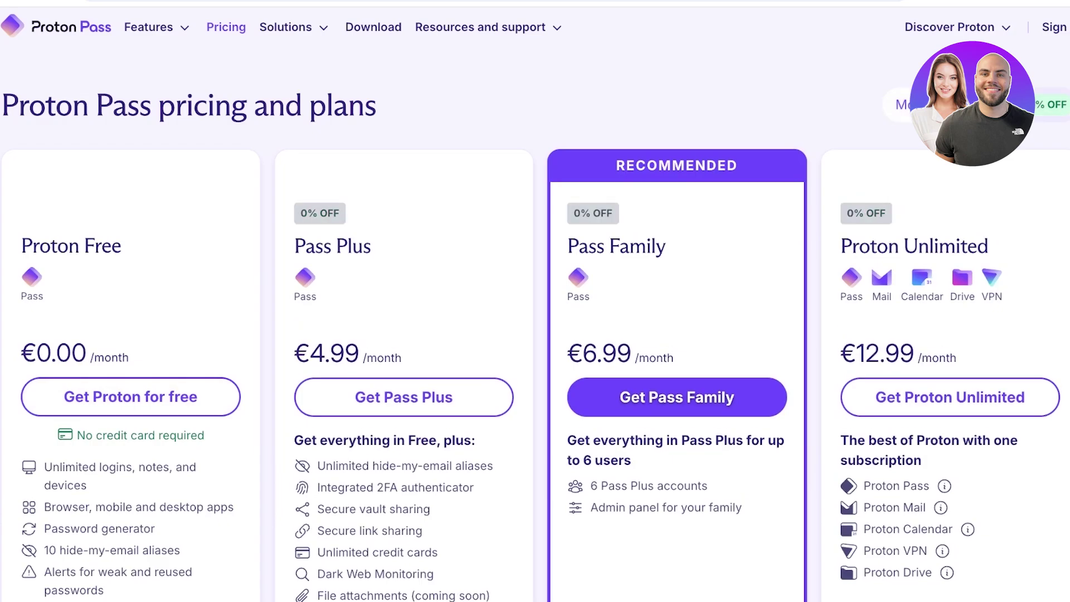
pyautogui.scroll(-3, 535, 300)
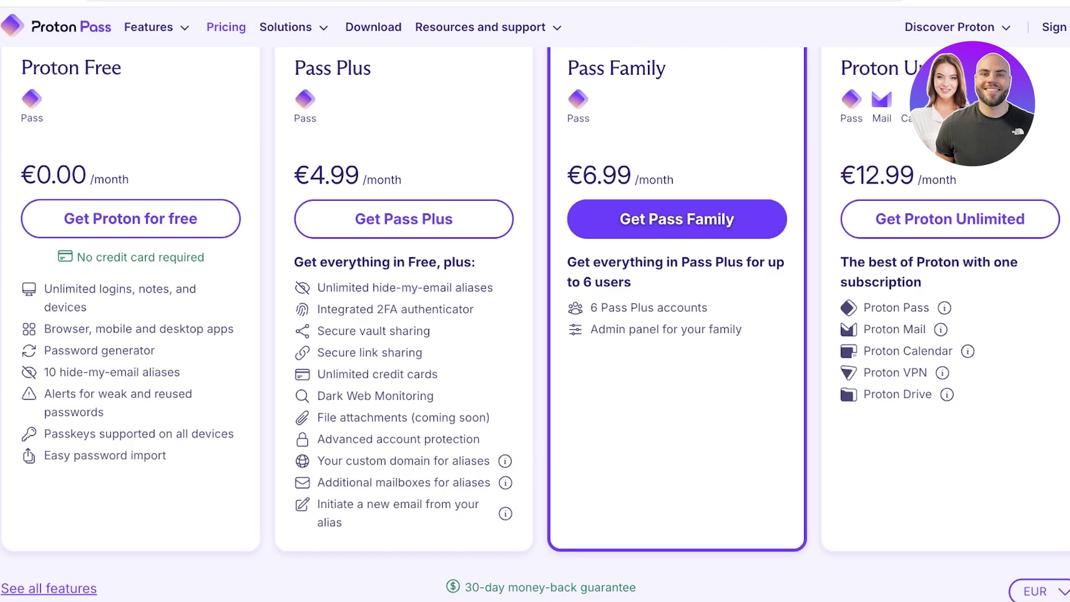
pyautogui.scroll(1, 535, 301)
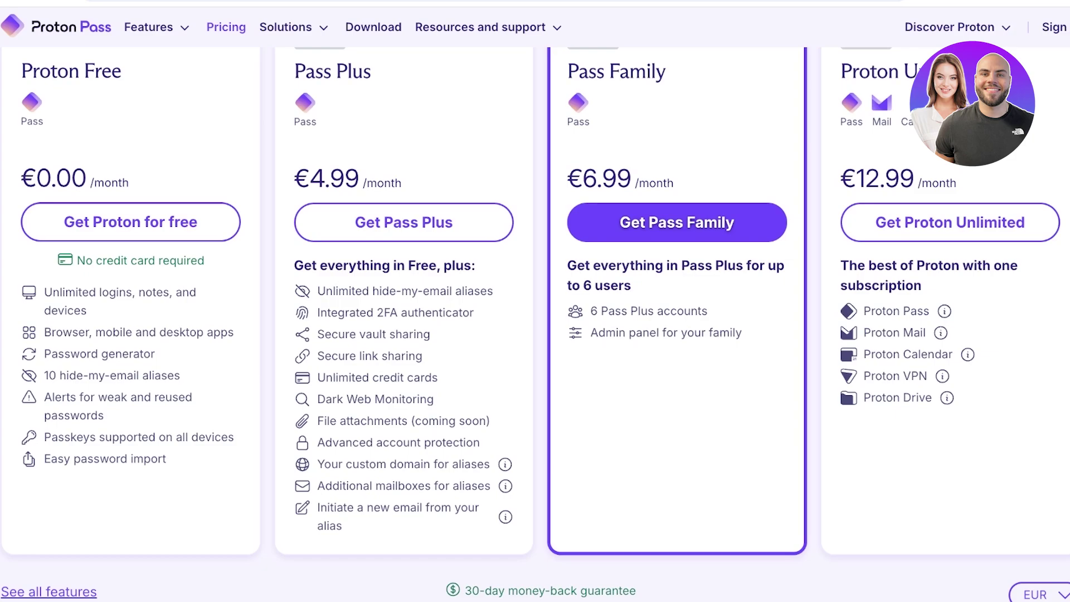
pyautogui.scroll(3, 535, 323)
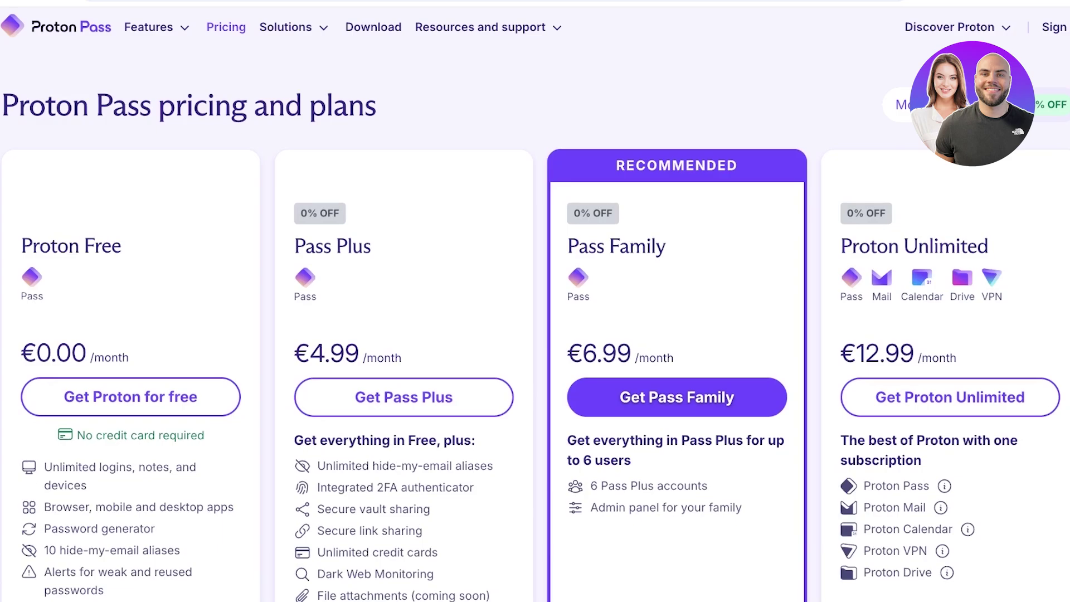
pyautogui.scroll(-1, 535, 334)
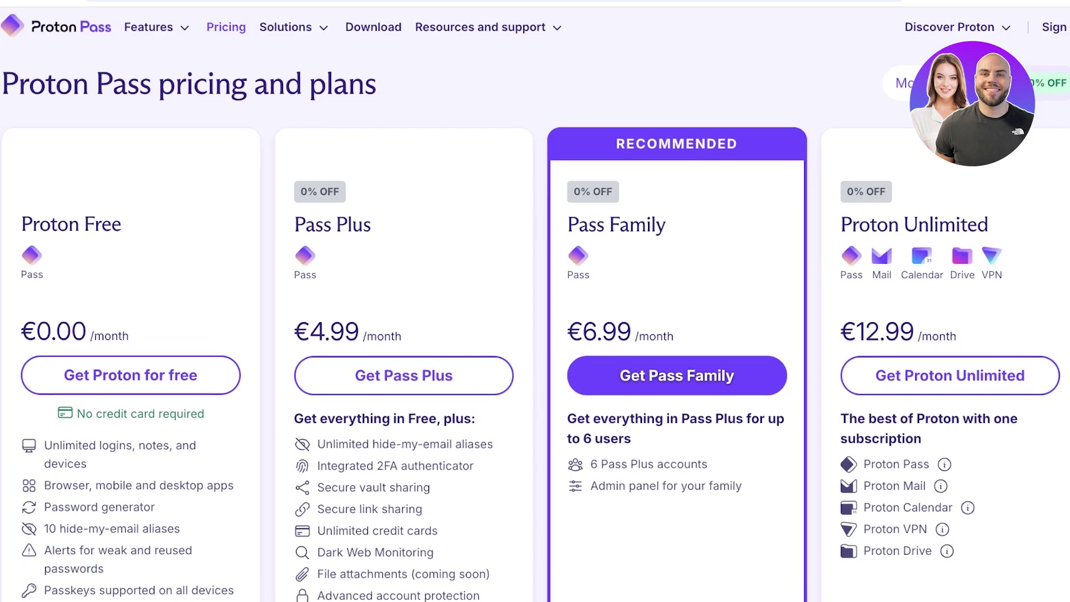
pyautogui.scroll(-3, 947, 312)
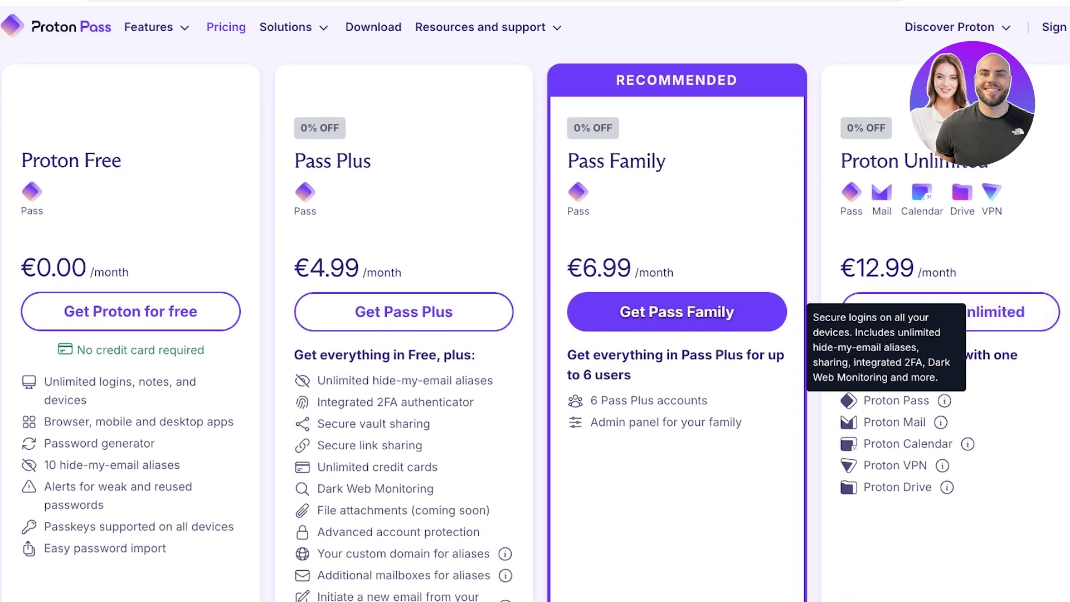
pyautogui.moveTo(940, 422)
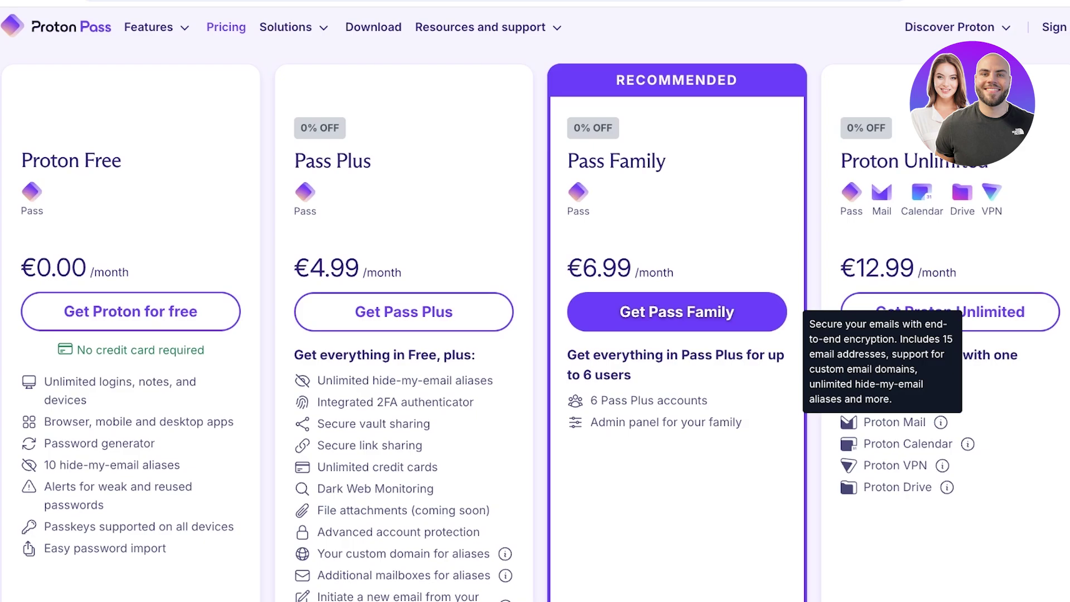
pyautogui.moveTo(967, 443)
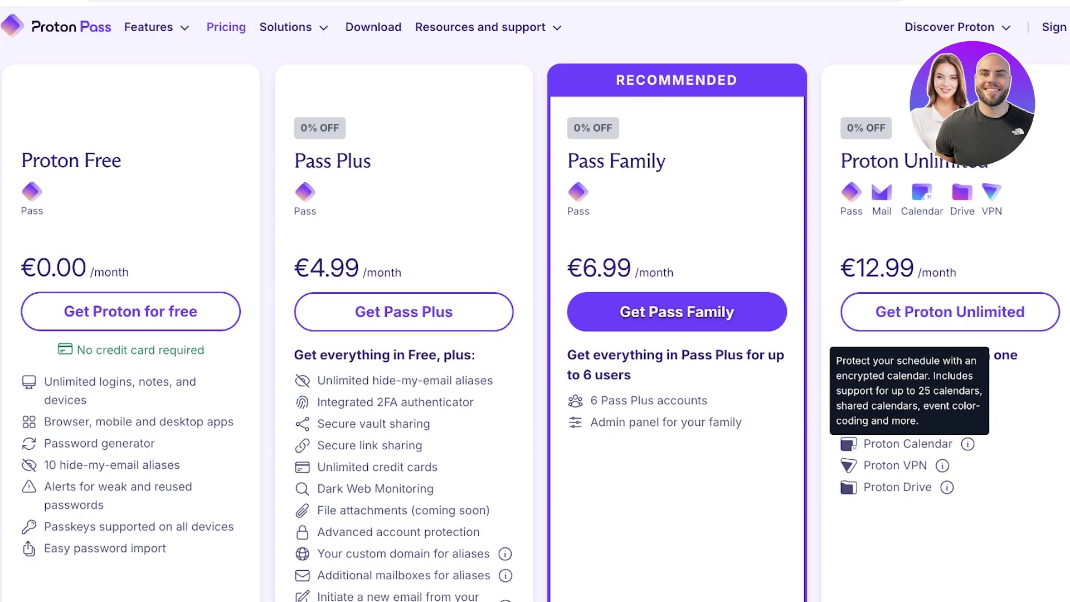
pyautogui.moveTo(942, 466)
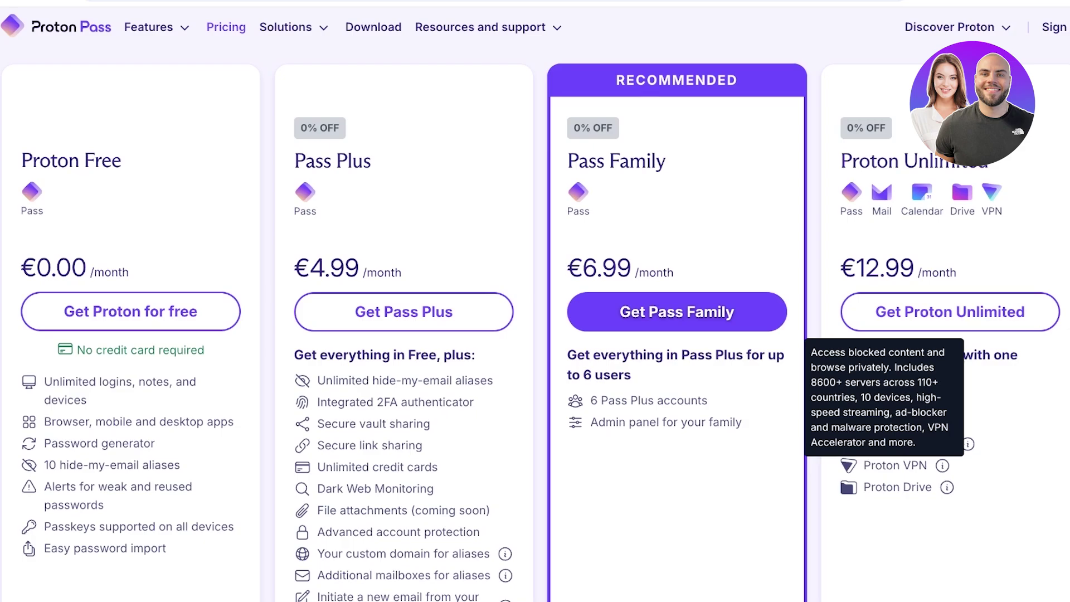
pyautogui.moveTo(947, 487)
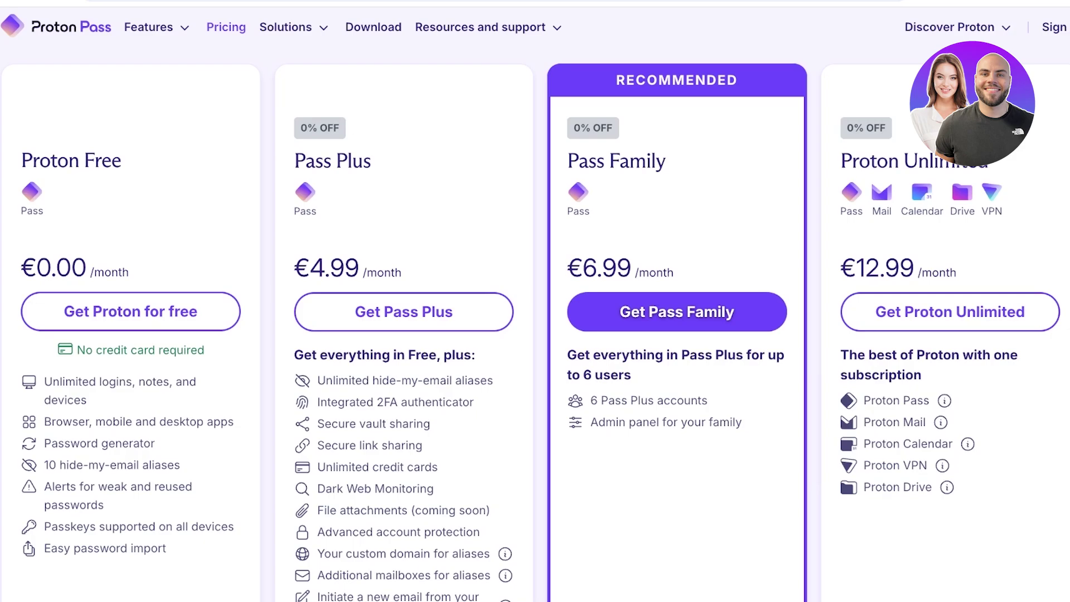
pyautogui.scroll(2, 535, 334)
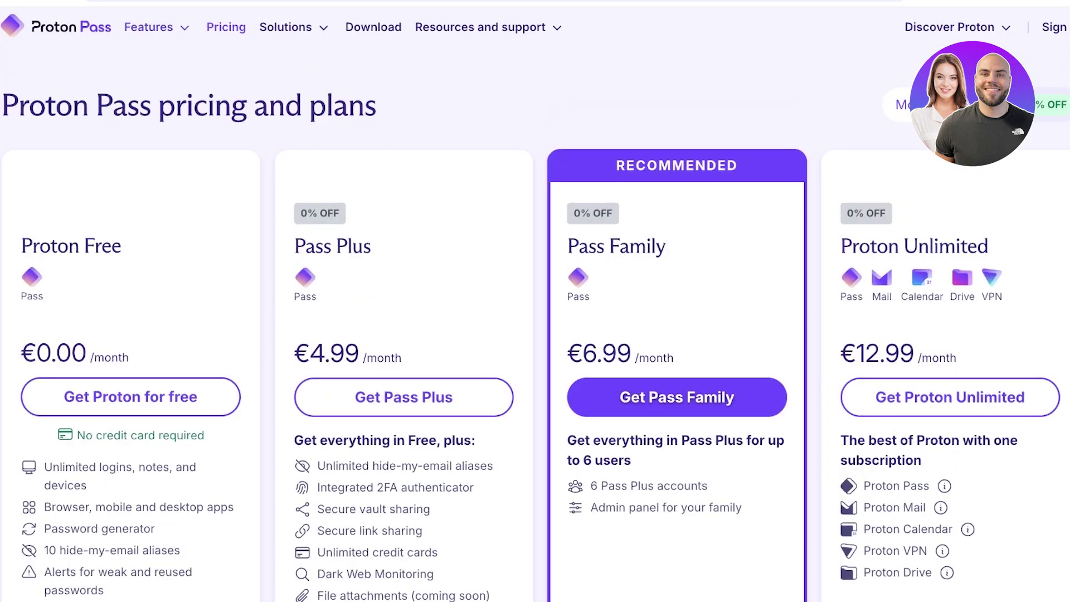
# Step: Go to Features > Aliases and scroll down to the Why use aliases? section
pyautogui.click(148, 27)
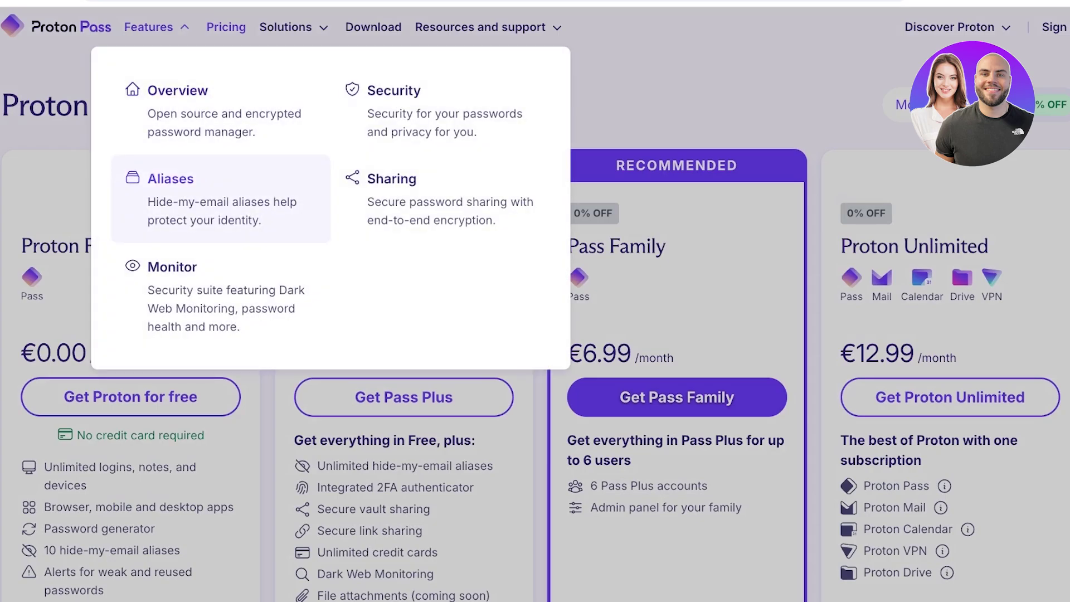
pyautogui.click(171, 179)
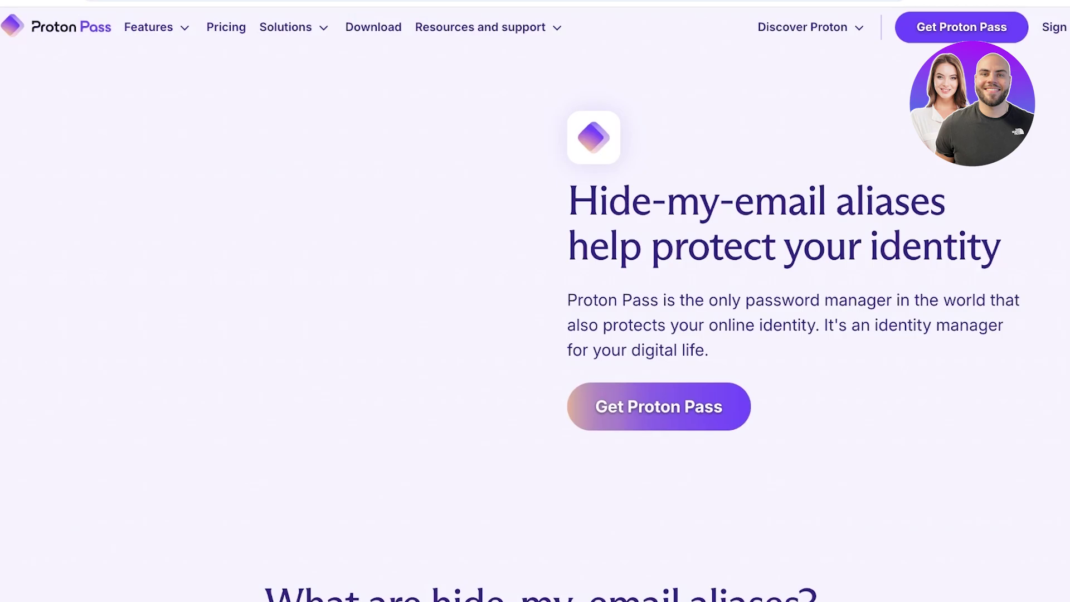
pyautogui.scroll(-10, 534, 301)
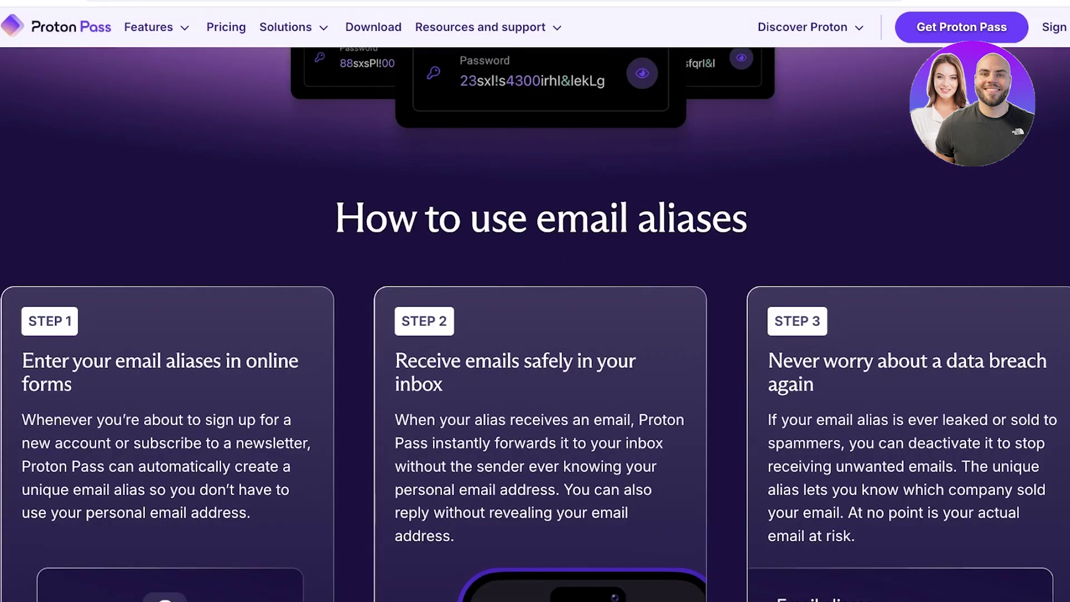
pyautogui.scroll(-3, 534, 301)
pyautogui.scroll(-1, 535, 301)
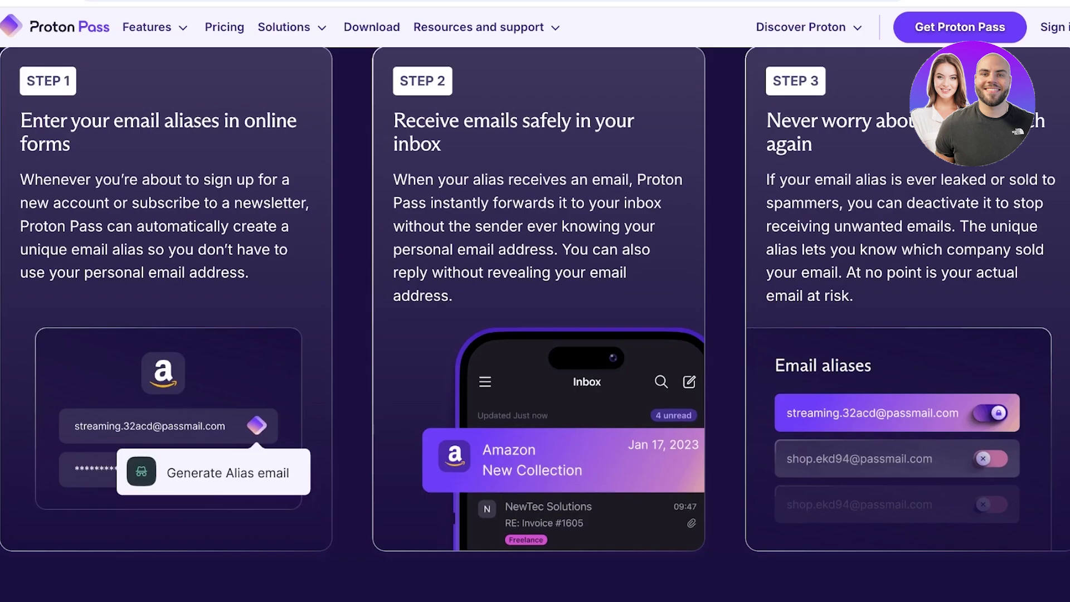
pyautogui.scroll(1, 534, 318)
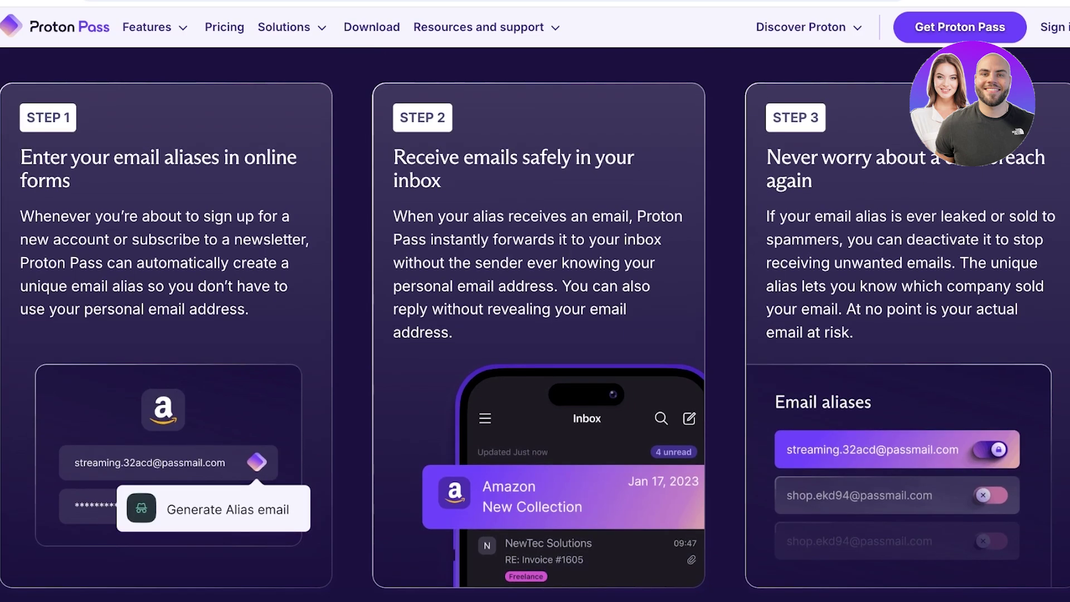
pyautogui.scroll(-10, 534, 323)
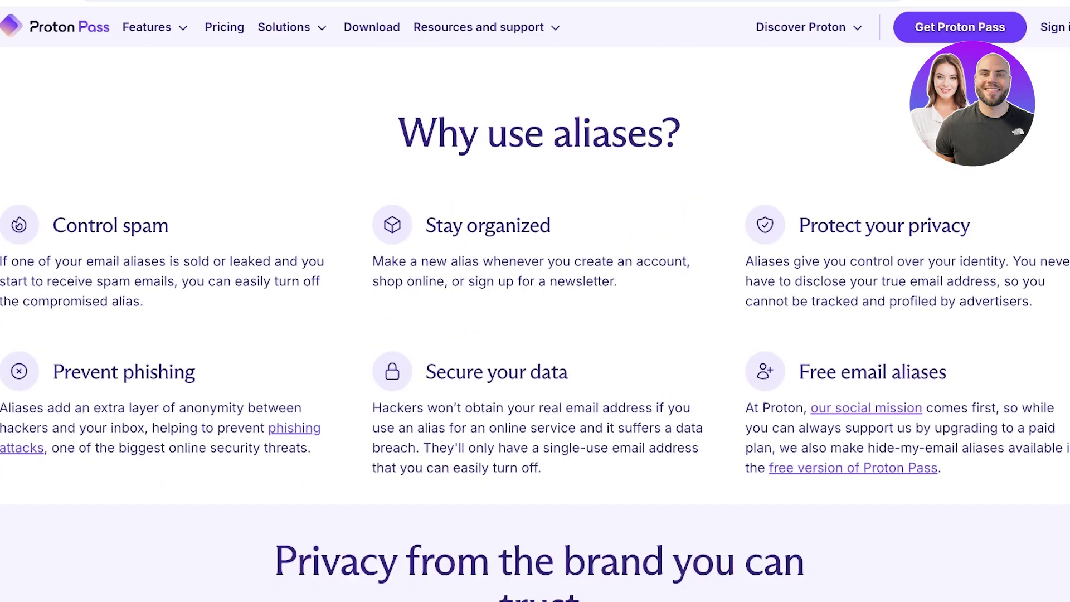